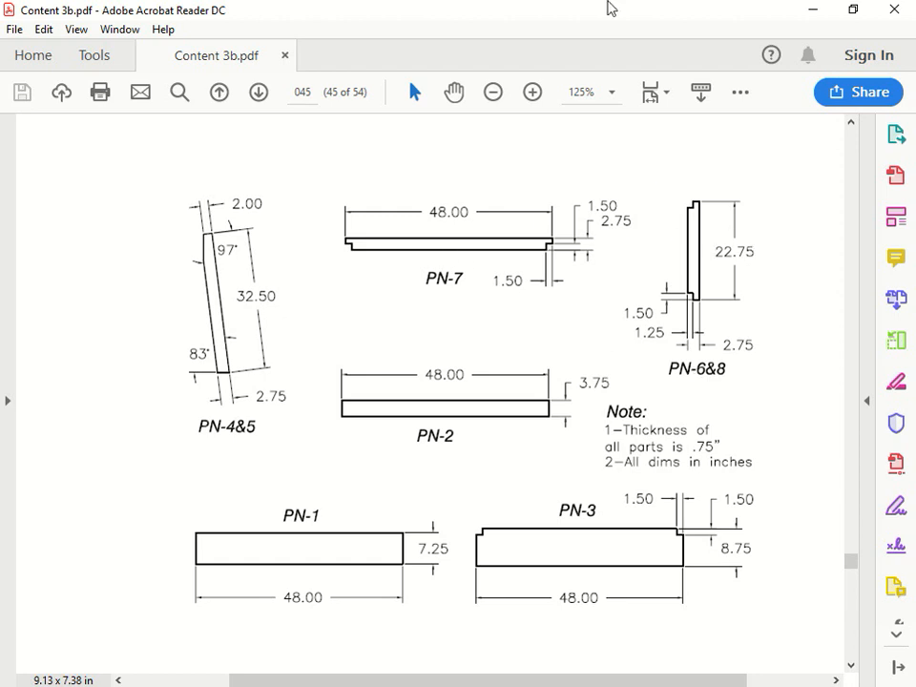
- Switch to AutoCAD, view the parts in the 26-50 drawing, and create a new blank drawing
{"action": "left_click_drag", "start_coordinate": [548, 28], "coordinate": [33, 163]}
{"action": "left_click", "coordinate": [28, 345]}
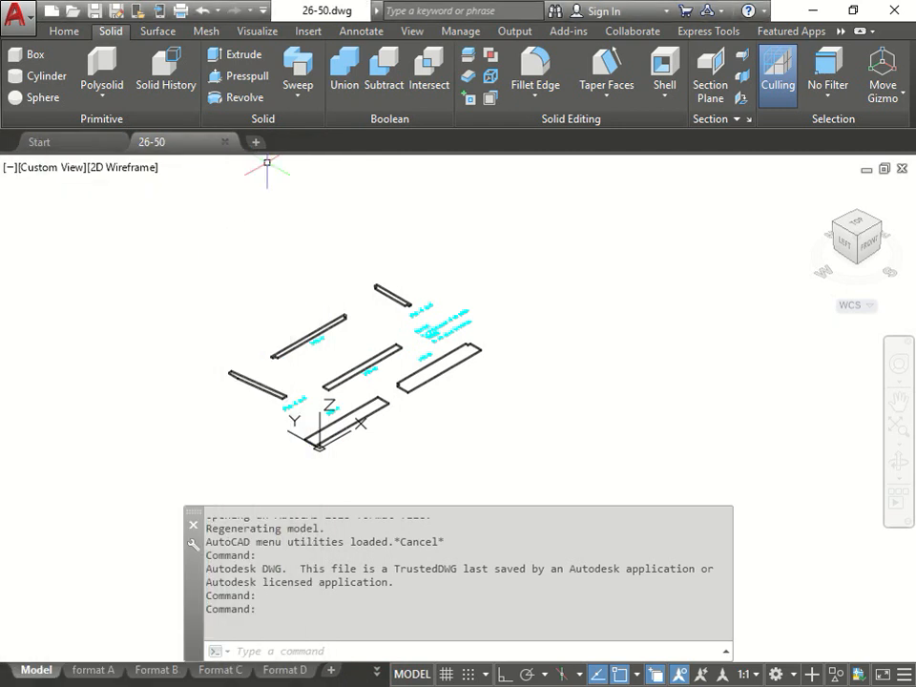
{"action": "scroll", "coordinate": [320, 343], "scroll_direction": "down", "scroll_amount": 2}
{"action": "scroll", "coordinate": [327, 329], "scroll_direction": "up", "scroll_amount": 5}
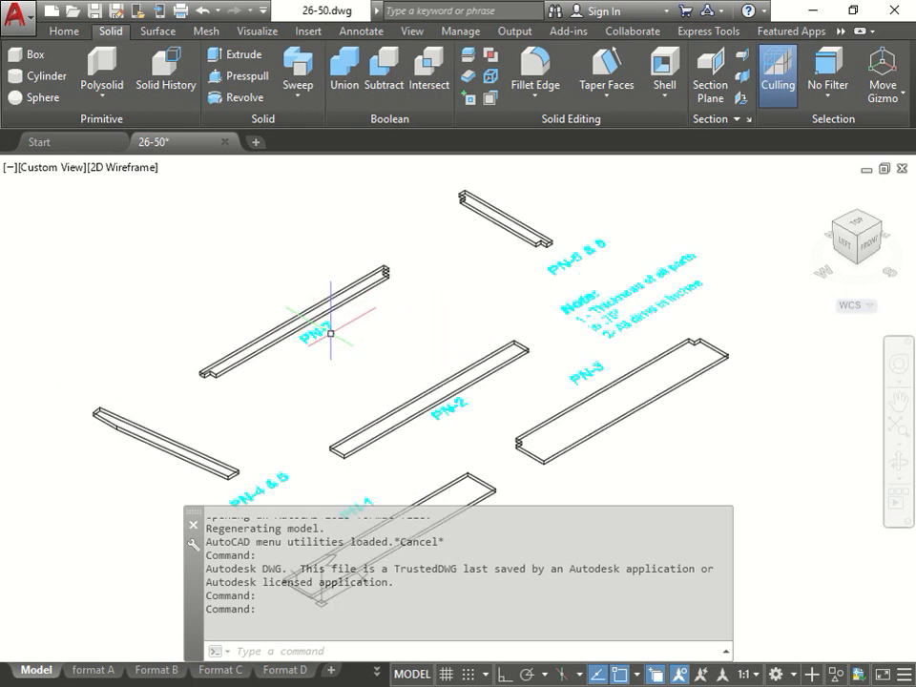
{"action": "left_click", "coordinate": [62, 143]}
{"action": "left_click", "coordinate": [107, 331]}
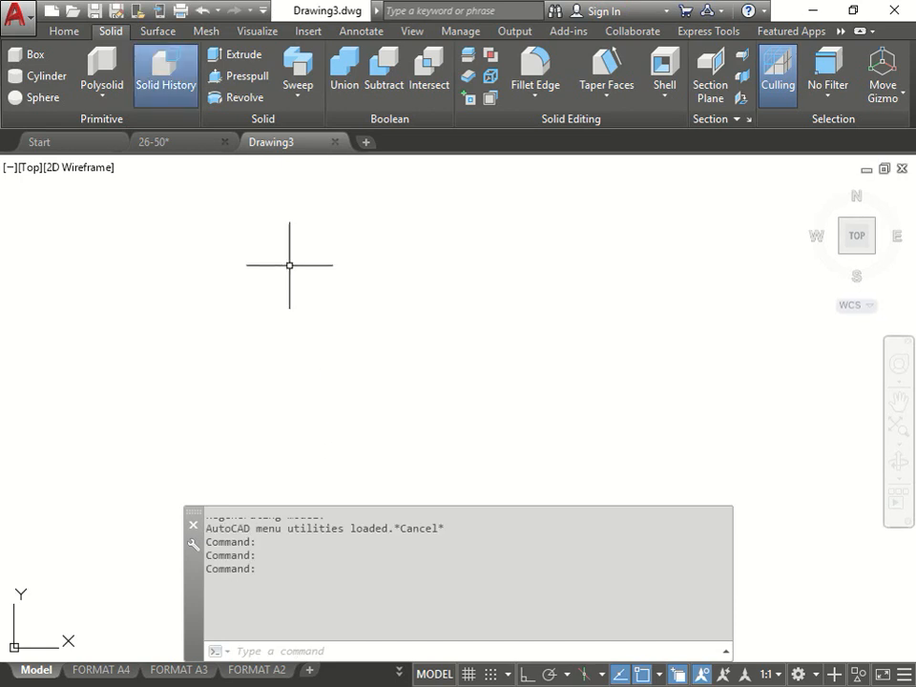
- Copy all the parts, labels and note from the 26-50 drawing and paste them into the new Drawing3
{"action": "left_click", "coordinate": [184, 143]}
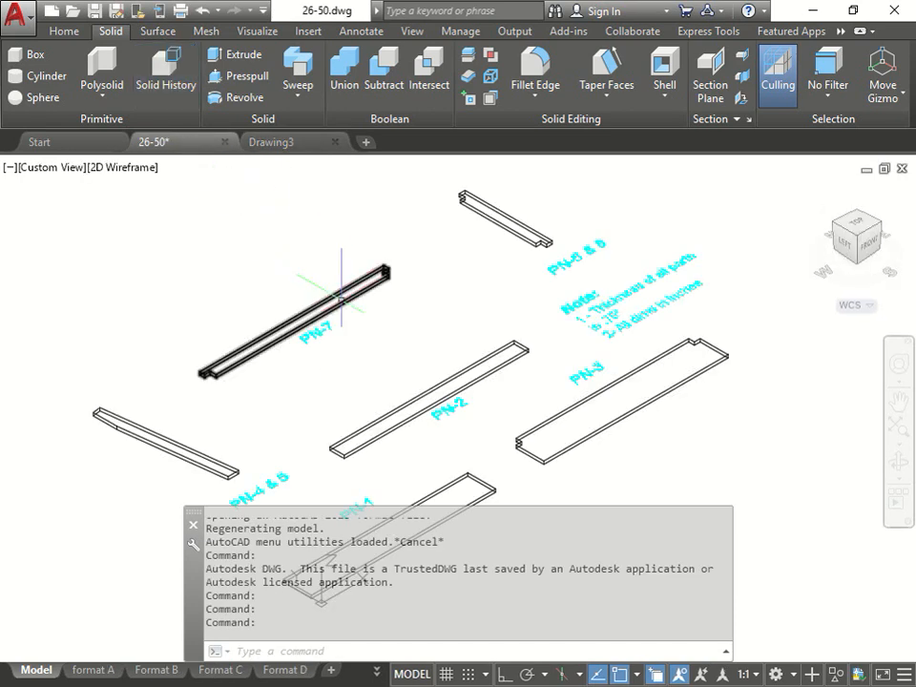
{"action": "scroll", "coordinate": [305, 329], "scroll_direction": "down", "scroll_amount": 6}
{"action": "left_click", "coordinate": [687, 394]}
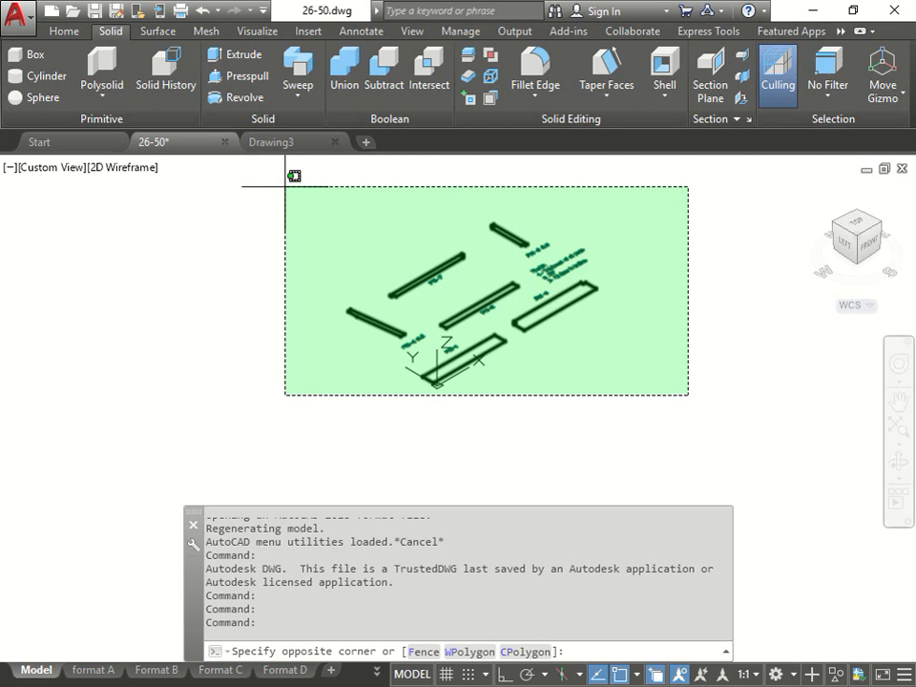
{"action": "left_click", "coordinate": [283, 186]}
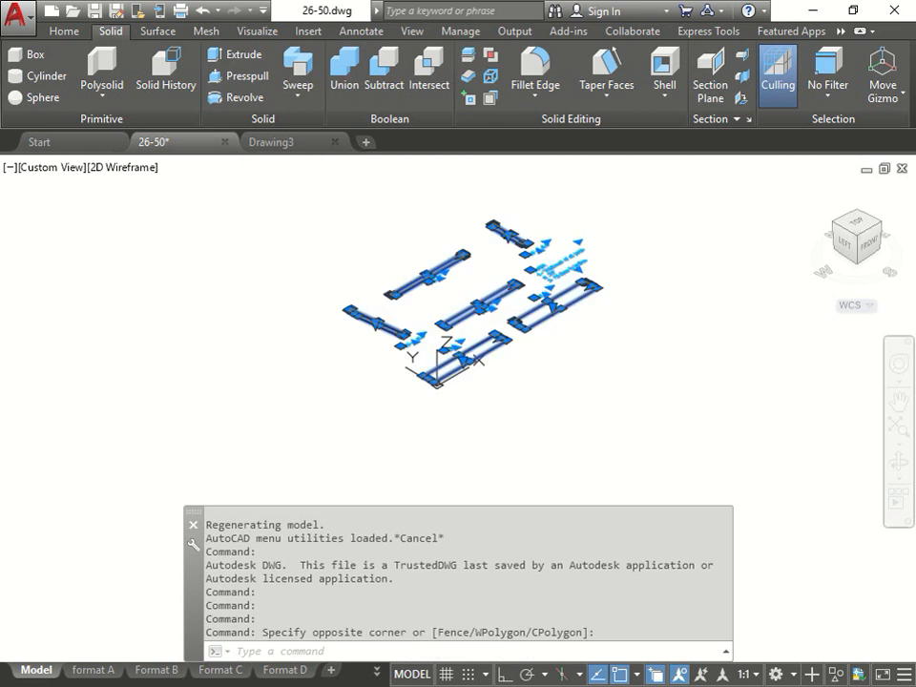
{"action": "key", "text": "ctrl+c"}
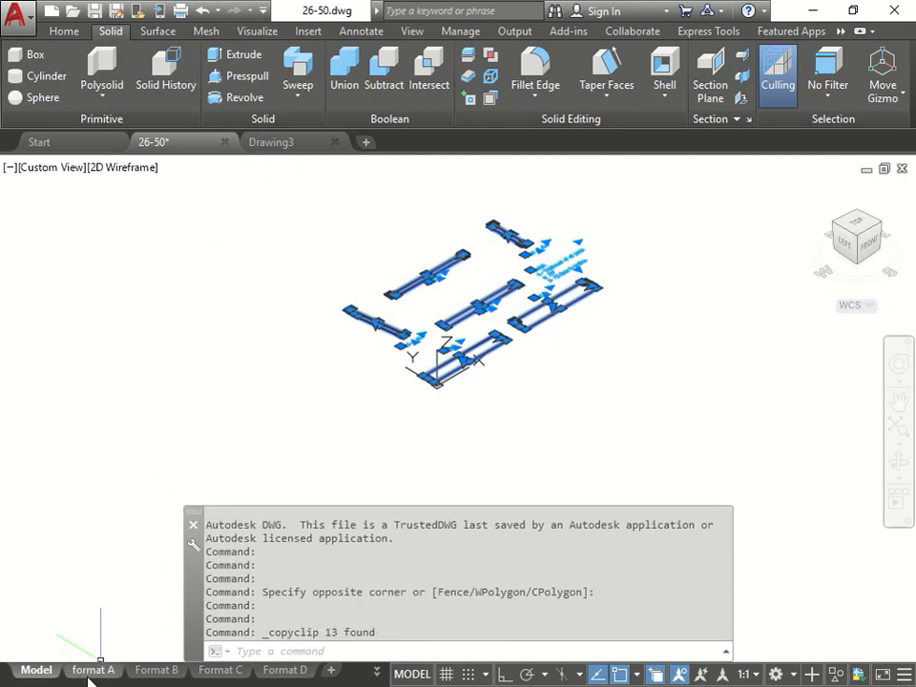
{"action": "left_click", "coordinate": [270, 142]}
{"action": "key", "text": "ctrl+v"}
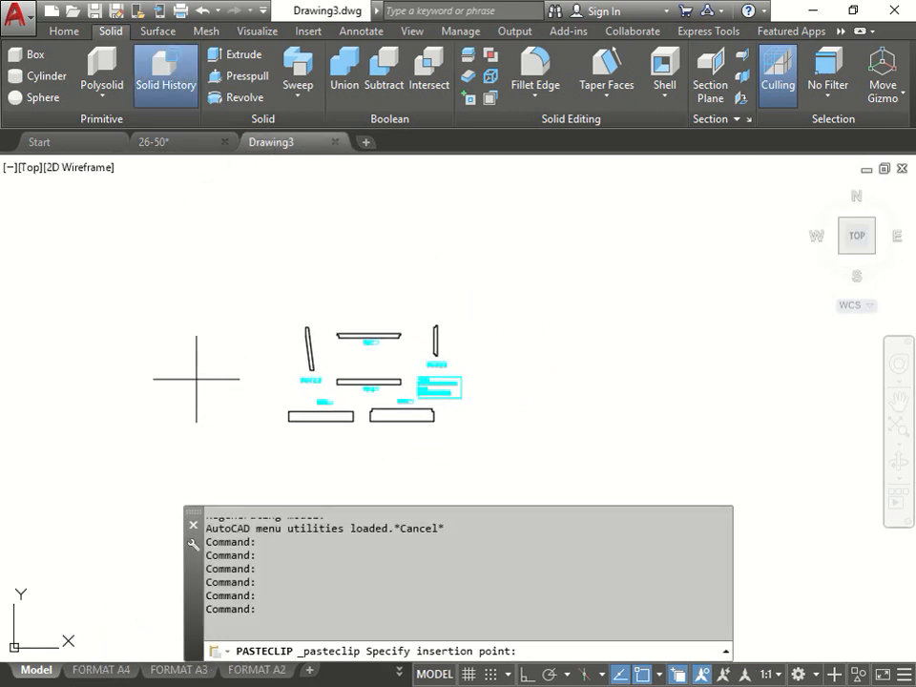
{"action": "key", "text": "Escape"}
{"action": "key", "text": "Escape"}
- Erase all the part-number labels and the note text from the pasted parts in Drawing3
{"action": "scroll", "coordinate": [312, 376], "scroll_direction": "up", "scroll_amount": 4}
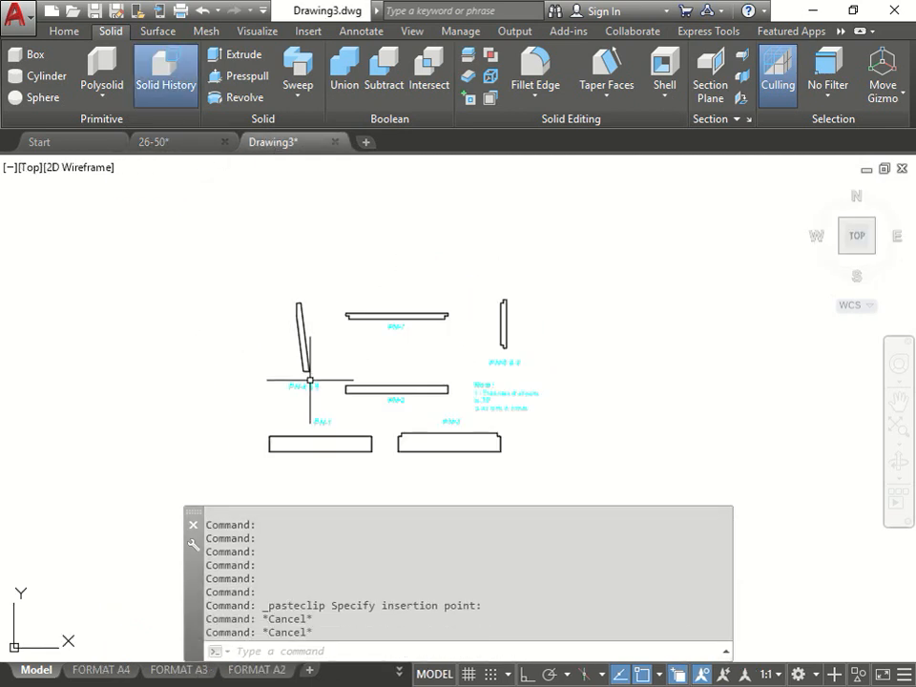
{"action": "key", "text": "Delete"}
{"action": "left_click", "coordinate": [327, 446]}
{"action": "key", "text": "Delete"}
{"action": "left_click", "coordinate": [446, 411]}
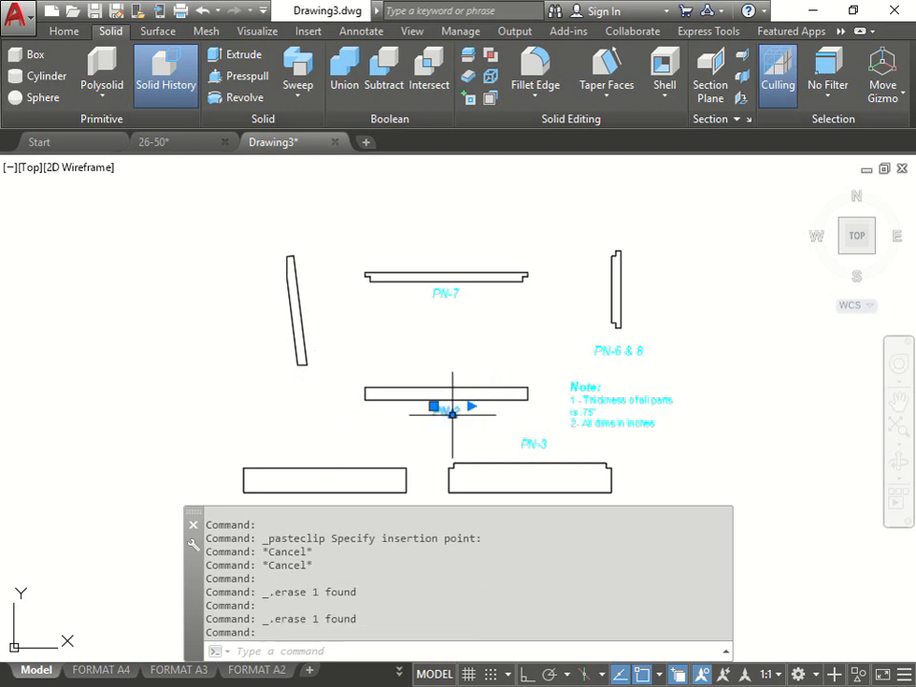
{"action": "key", "text": "Delete"}
{"action": "left_click", "coordinate": [533, 444]}
{"action": "key", "text": "Delete"}
{"action": "left_click", "coordinate": [601, 427]}
{"action": "key", "text": "Delete"}
{"action": "left_click", "coordinate": [607, 351]}
{"action": "key", "text": "Delete"}
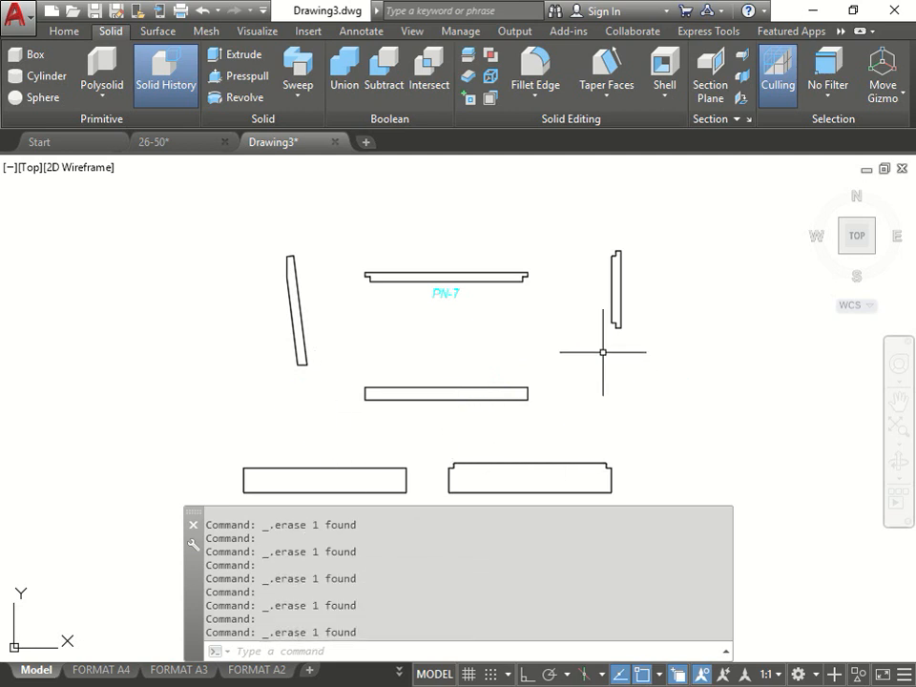
{"action": "left_click", "coordinate": [427, 297]}
{"action": "key", "text": "Delete"}
- Place a copy of the slanted side support just to the left of the original
{"action": "left_click", "coordinate": [313, 294]}
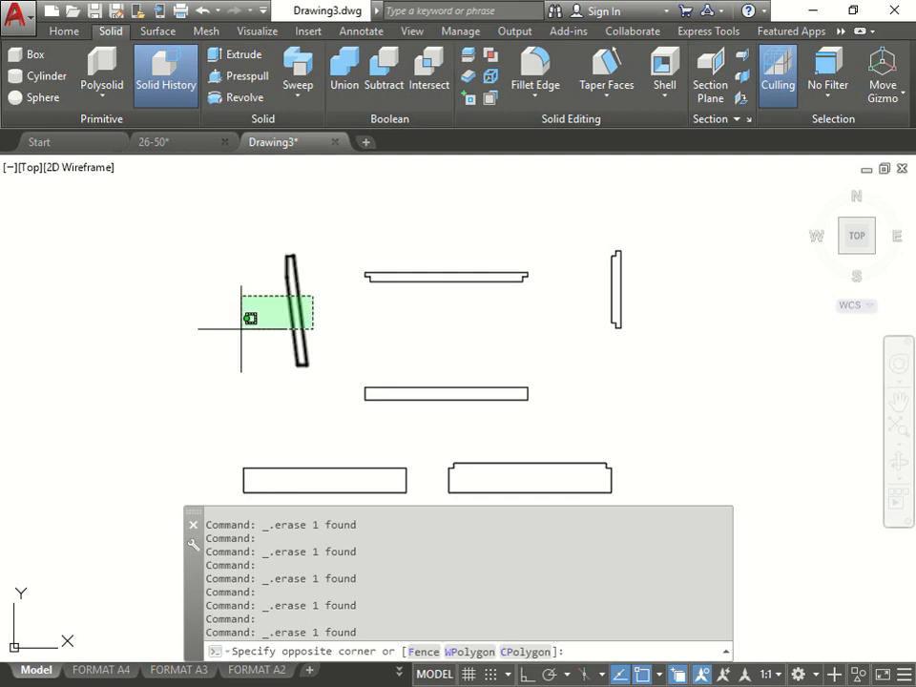
{"action": "left_click", "coordinate": [240, 328]}
{"action": "type", "text": "co"}
{"action": "key", "text": "Return"}
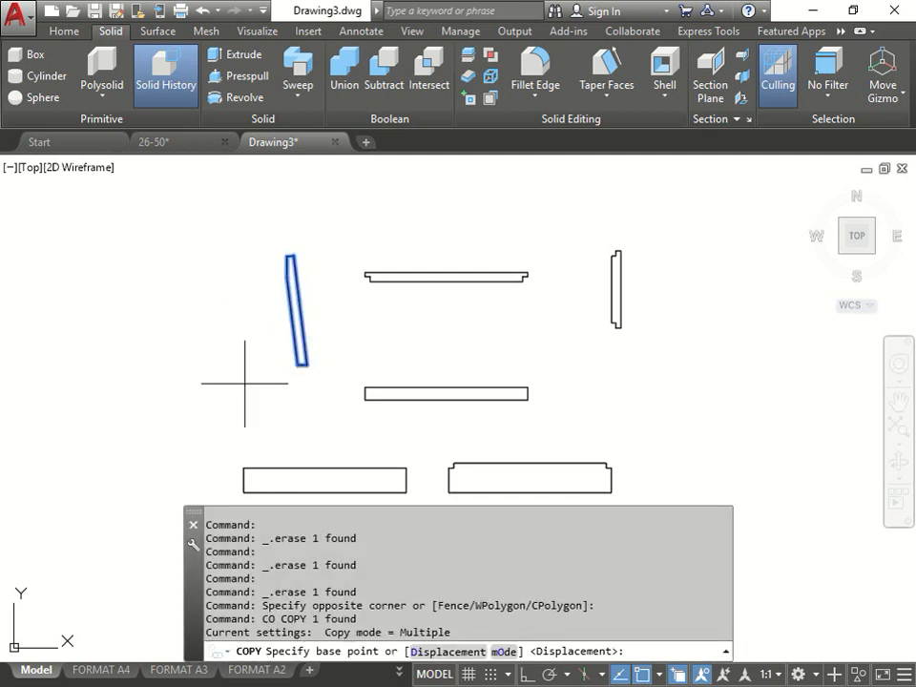
{"action": "left_click", "coordinate": [245, 373]}
{"action": "left_click", "coordinate": [199, 389]}
{"action": "key", "text": "Escape"}
- Place a copy of the short vertical notched stile just to the right of the original
{"action": "left_click", "coordinate": [655, 280]}
{"action": "left_click", "coordinate": [575, 328]}
{"action": "type", "text": "co"}
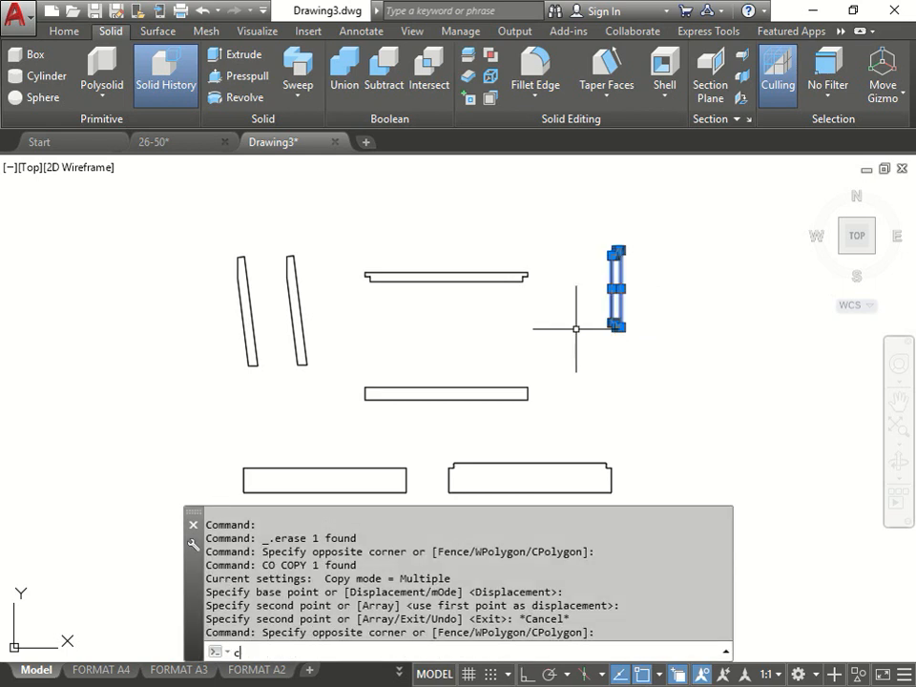
{"action": "key", "text": "Return"}
{"action": "left_click", "coordinate": [576, 330]}
{"action": "left_click", "coordinate": [617, 376]}
{"action": "key", "text": "Escape"}
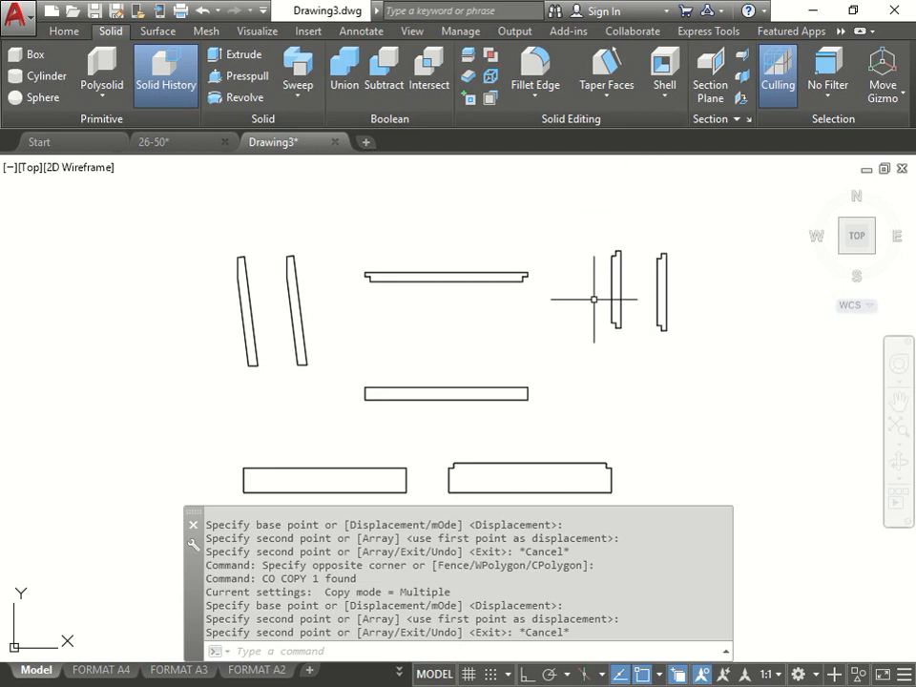
{"action": "key", "text": "Escape"}
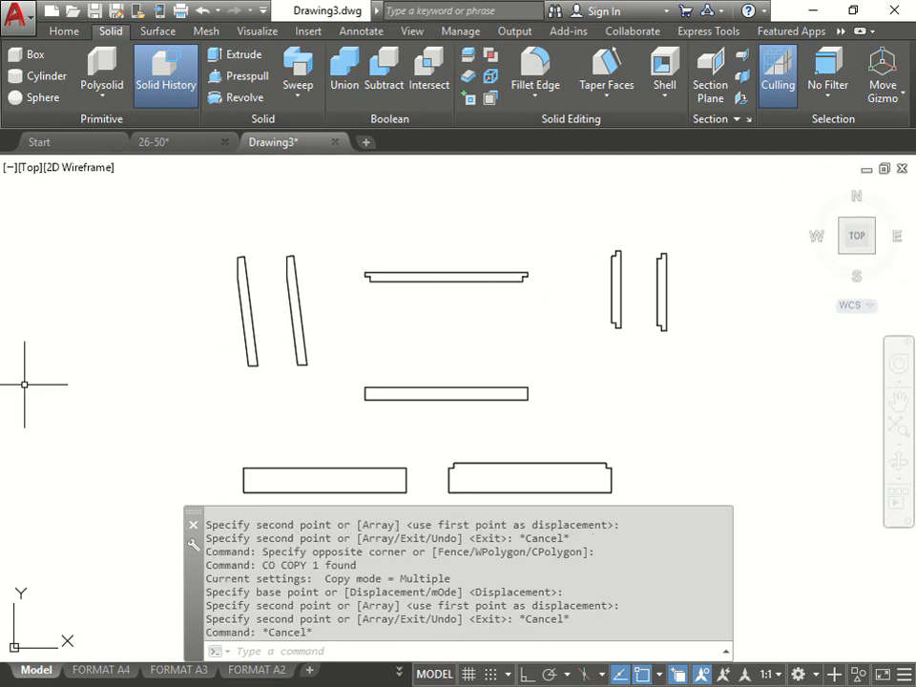
- Examine the Tool Organizer assembly drawing, parts list, and front, back and isometric views in Adobe Acrobat Reader, before returning to AutoCAD
{"action": "left_click_drag", "start_coordinate": [0, 190], "coordinate": [462, 2]}
{"action": "left_click_drag", "start_coordinate": [399, 680], "coordinate": [478, 681]}
{"action": "scroll", "coordinate": [438, 630], "scroll_direction": "down", "scroll_amount": 1}
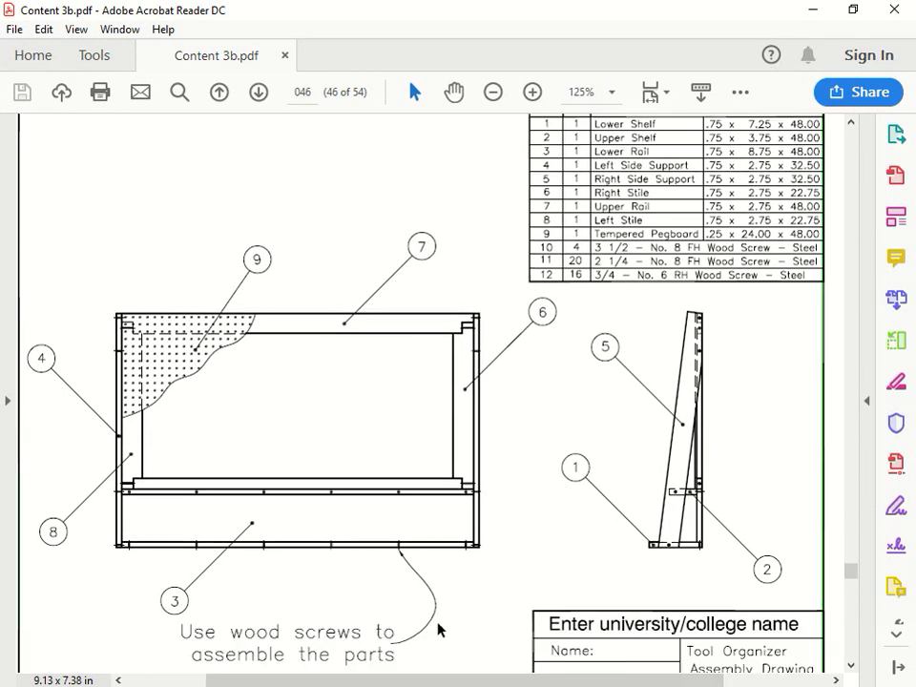
{"action": "scroll", "coordinate": [296, 589], "scroll_direction": "down", "scroll_amount": 1}
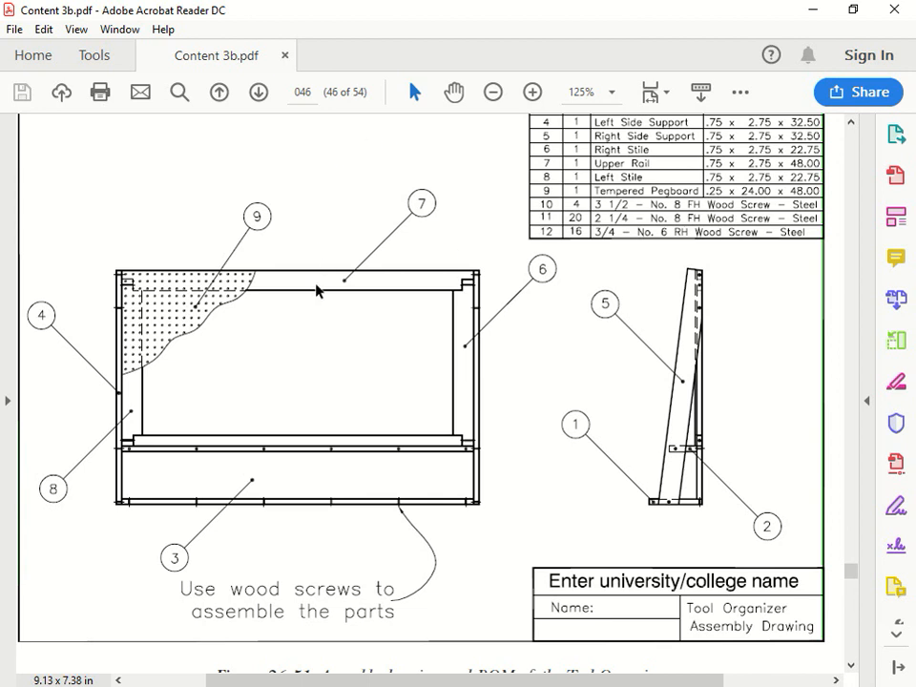
{"action": "scroll", "coordinate": [155, 402], "scroll_direction": "down", "scroll_amount": 10}
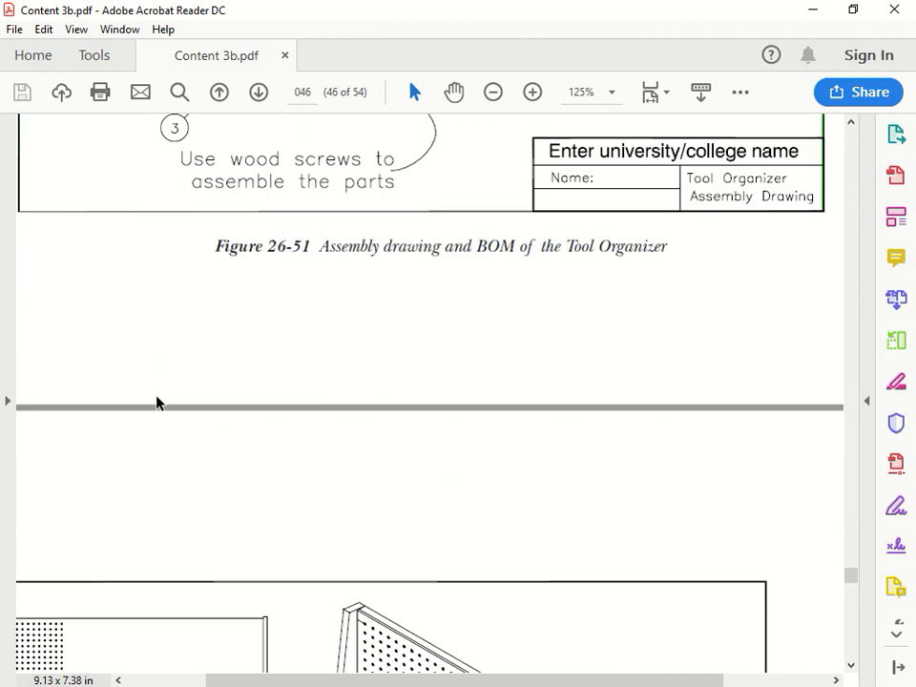
{"action": "scroll", "coordinate": [321, 549], "scroll_direction": "left", "scroll_amount": 2}
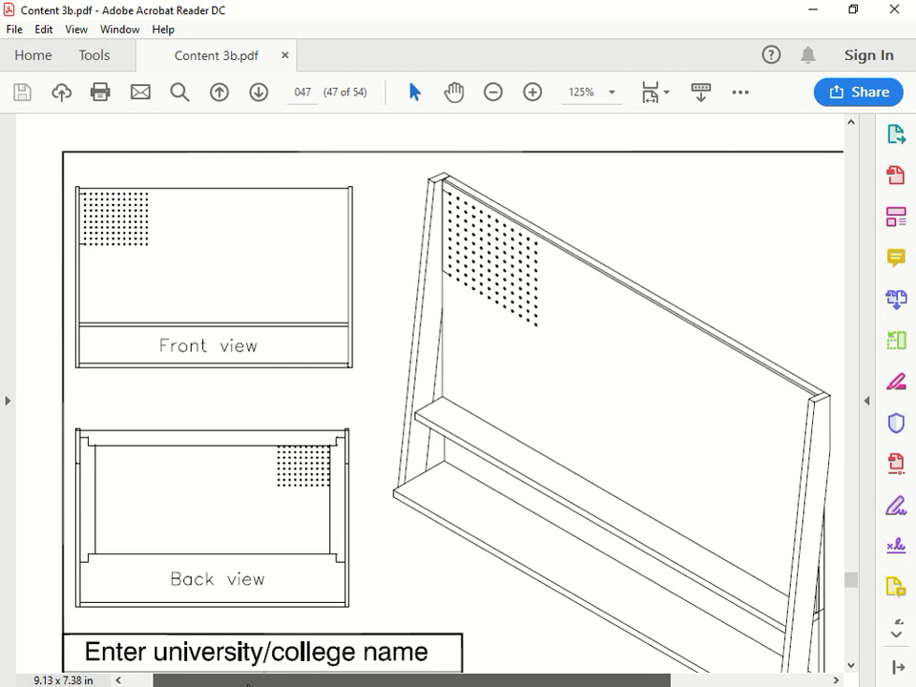
{"action": "scroll", "coordinate": [320, 550], "scroll_direction": "down", "scroll_amount": 1}
{"action": "scroll", "coordinate": [360, 597], "scroll_direction": "up", "scroll_amount": 1}
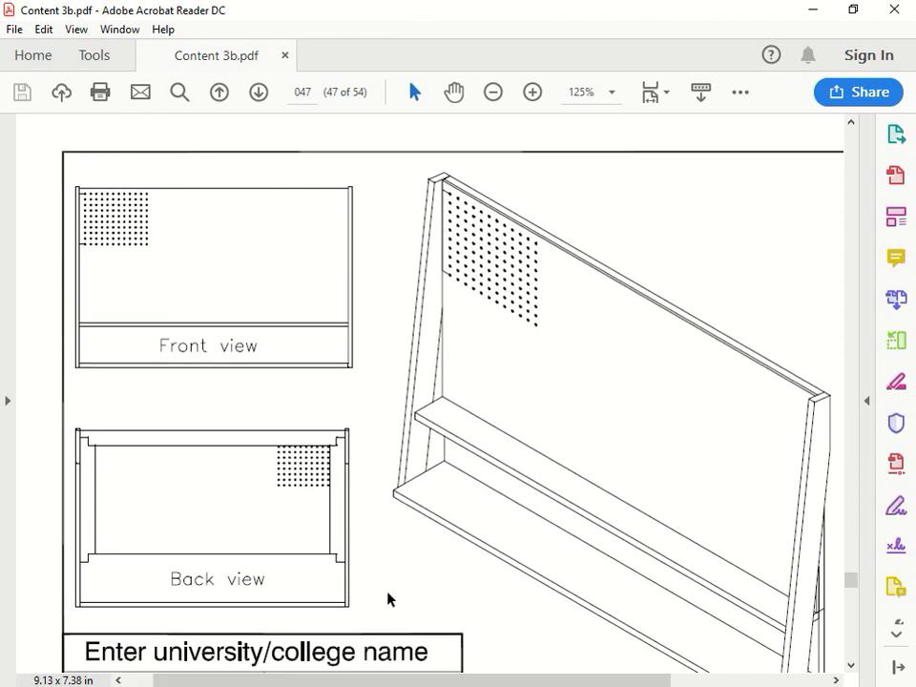
{"action": "scroll", "coordinate": [388, 601], "scroll_direction": "up", "scroll_amount": 20}
{"action": "left_click_drag", "start_coordinate": [371, 680], "coordinate": [410, 680]}
{"action": "left_click_drag", "start_coordinate": [520, 8], "coordinate": [256, 137]}
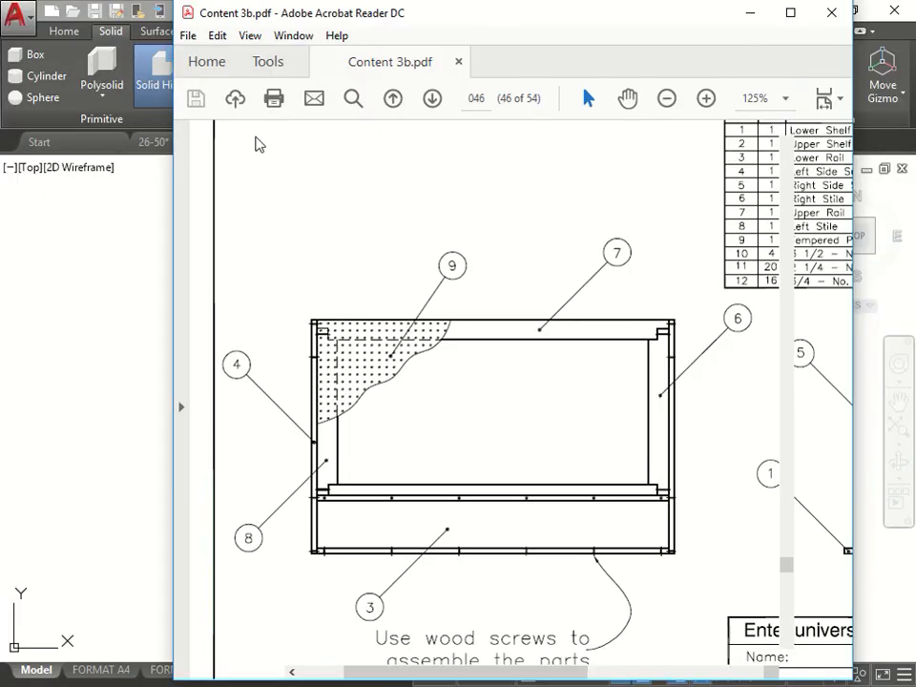
{"action": "key", "text": "alt+Tab"}
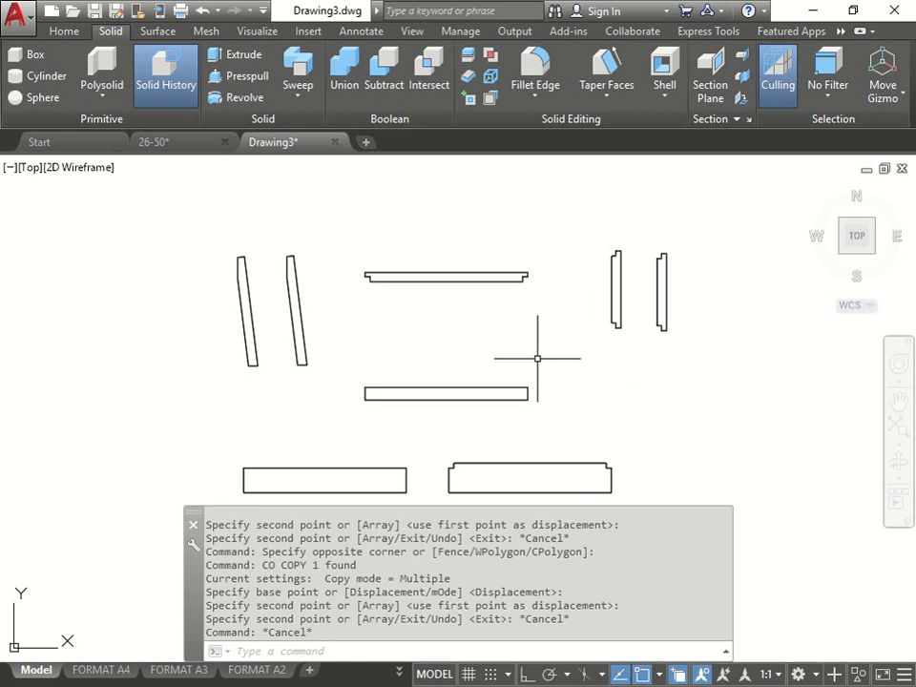
{"action": "scroll", "coordinate": [535, 369], "scroll_direction": "up", "scroll_amount": 2}
{"action": "scroll", "coordinate": [530, 371], "scroll_direction": "down", "scroll_amount": 2}
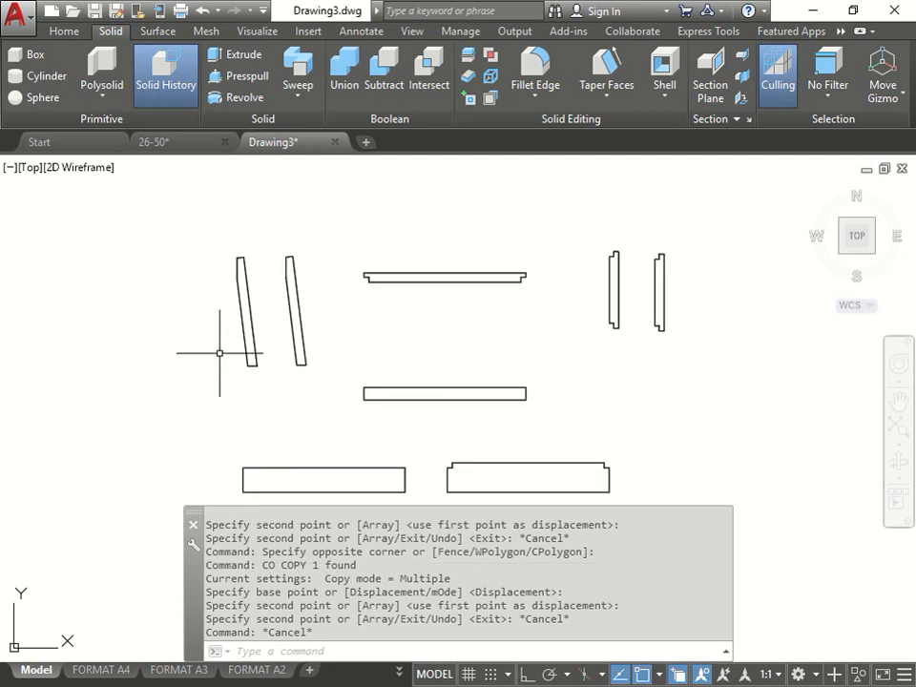
{"action": "left_click", "coordinate": [576, 385]}
{"action": "key", "text": "Escape"}
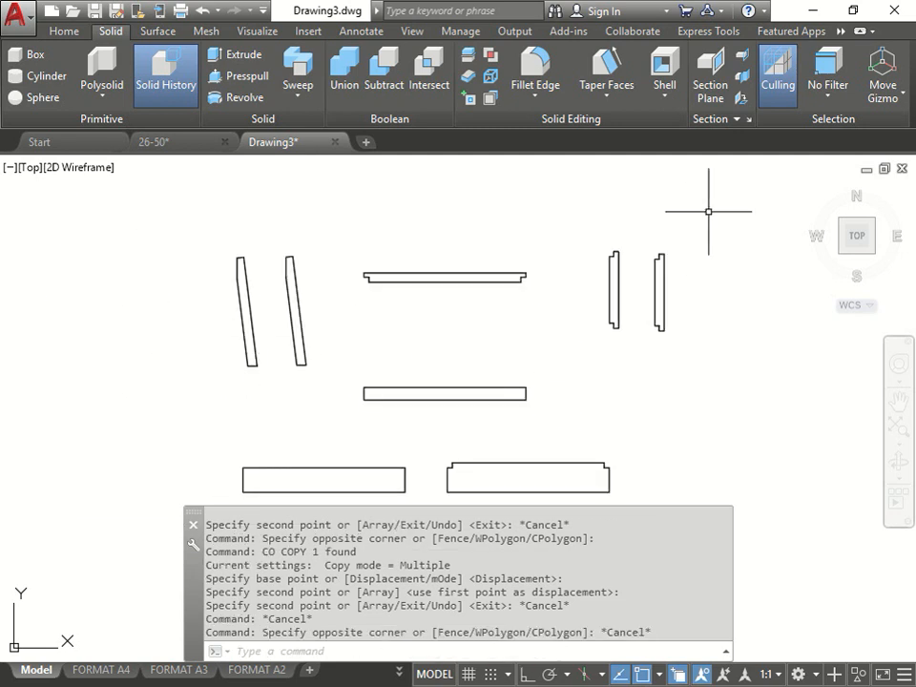
{"action": "left_click", "coordinate": [810, 189]}
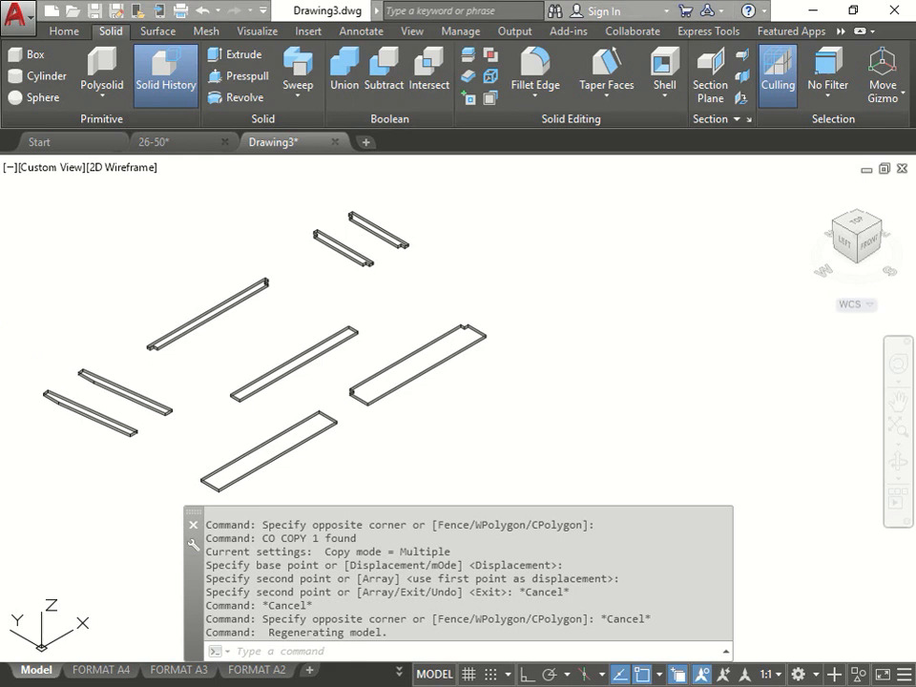
{"action": "left_click", "coordinate": [411, 374]}
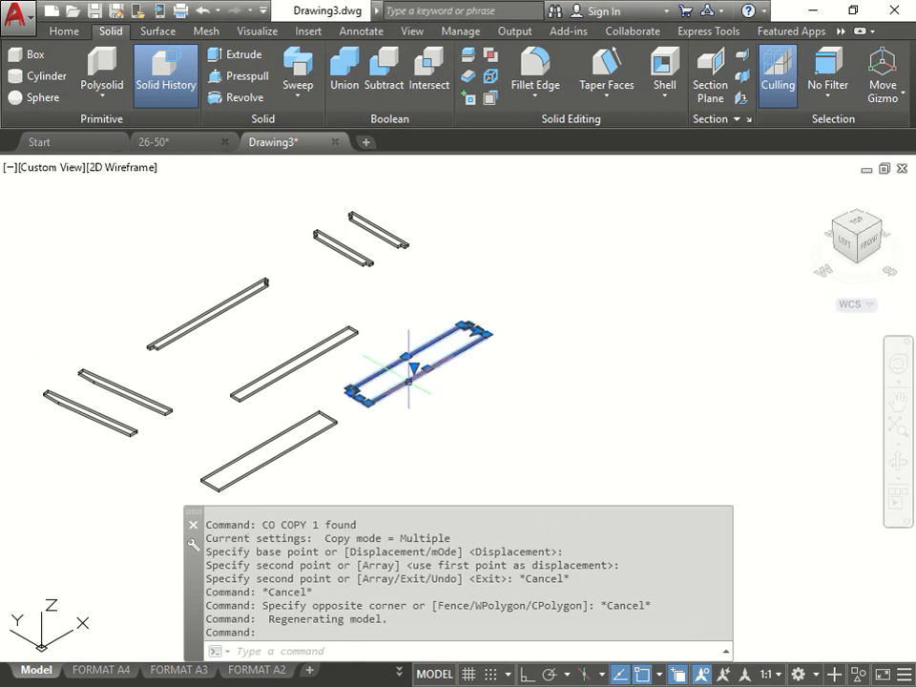
{"action": "type", "text": "co"}
{"action": "key", "text": "Return"}
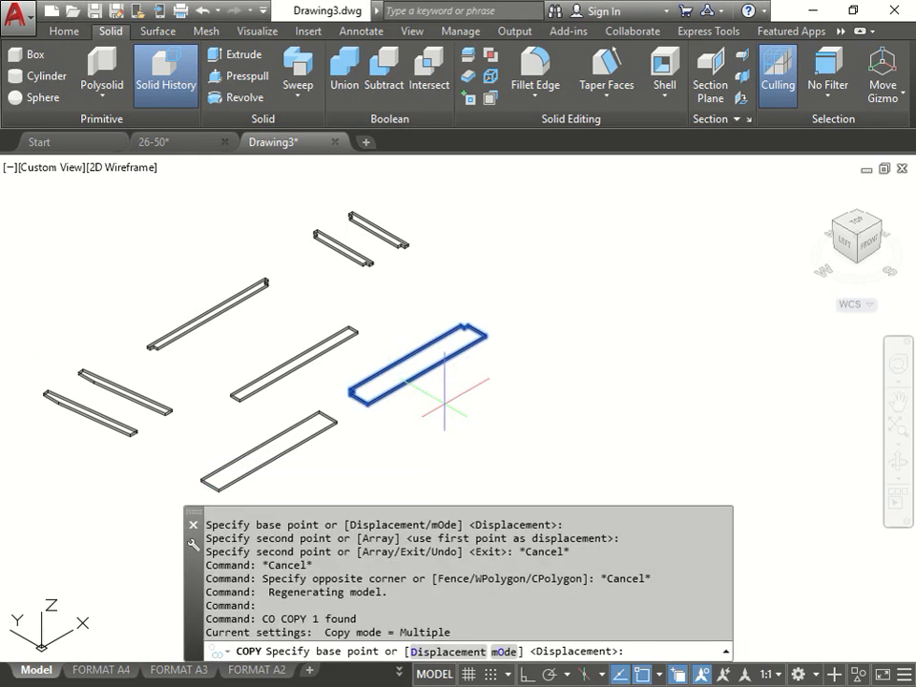
{"action": "key", "text": "Escape"}
- Undo the view change, both part copies and all the label and note erasures
{"action": "key", "text": "ctrl+z"}
{"action": "key", "text": "ctrl+z"}
{"action": "key", "text": "ctrl+z"}
{"action": "key", "text": "ctrl+z"}
{"action": "key", "text": "ctrl+z"}
{"action": "key", "text": "ctrl+z"}
{"action": "key", "text": "ctrl+z"}
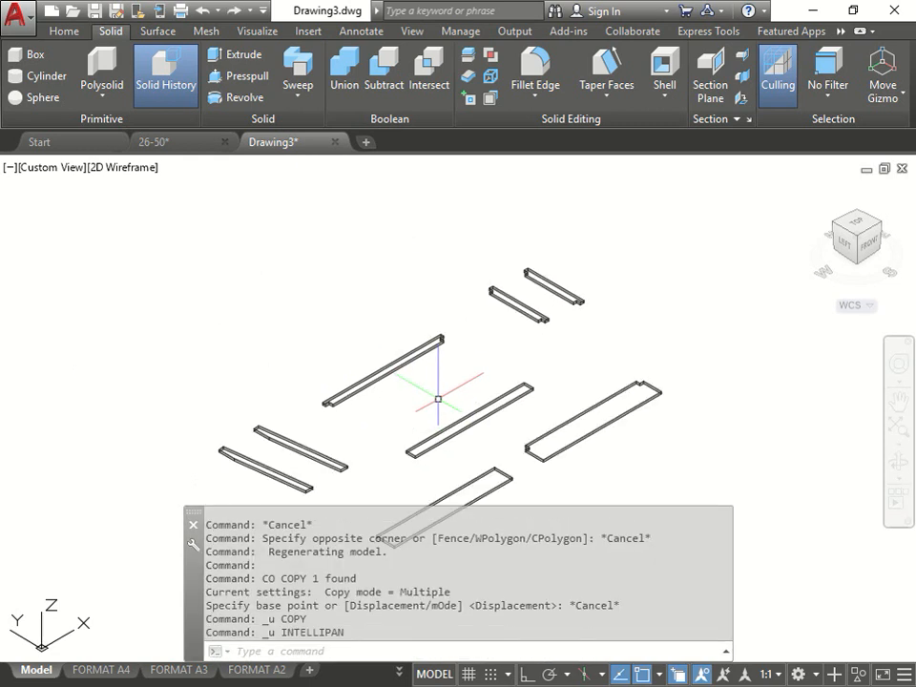
{"action": "key", "text": "ctrl+z"}
{"action": "key", "text": "ctrl+z"}
{"action": "key", "text": "ctrl+z"}
{"action": "key", "text": "ctrl+z"}
{"action": "key", "text": "ctrl+z"}
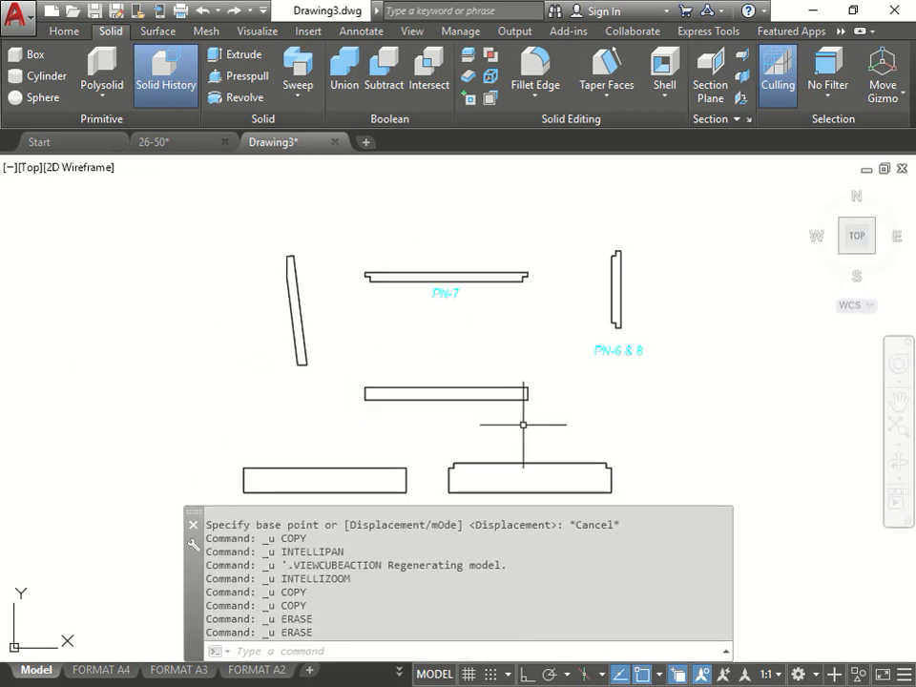
{"action": "key", "text": "ctrl+z"}
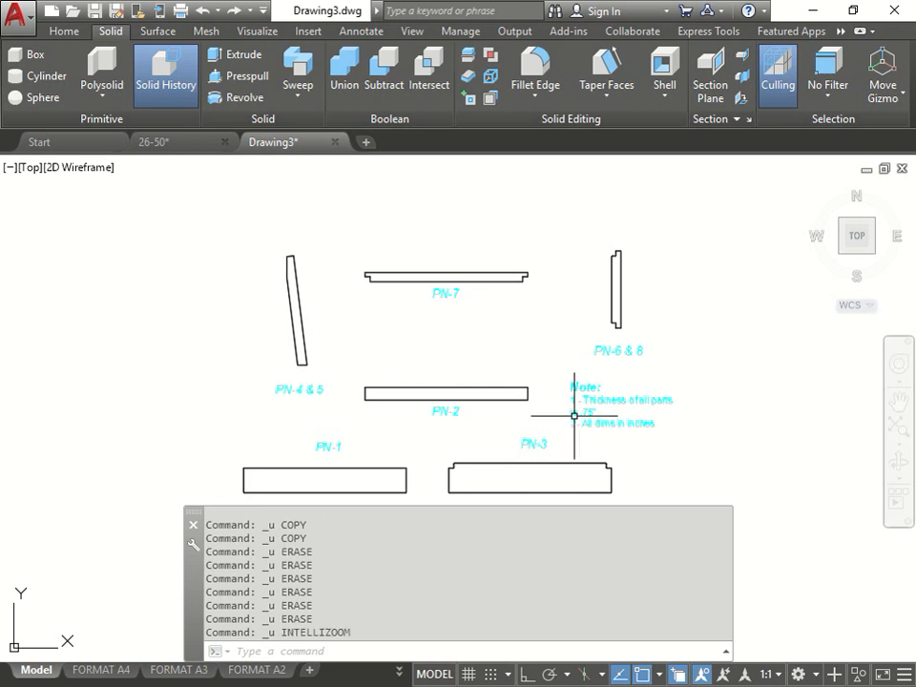
- Erase the note text and place a copy of the PN-6 & 8 stile to the right of the original
{"action": "left_click", "coordinate": [573, 391]}
{"action": "key", "text": "Delete"}
{"action": "left_click", "coordinate": [618, 325]}
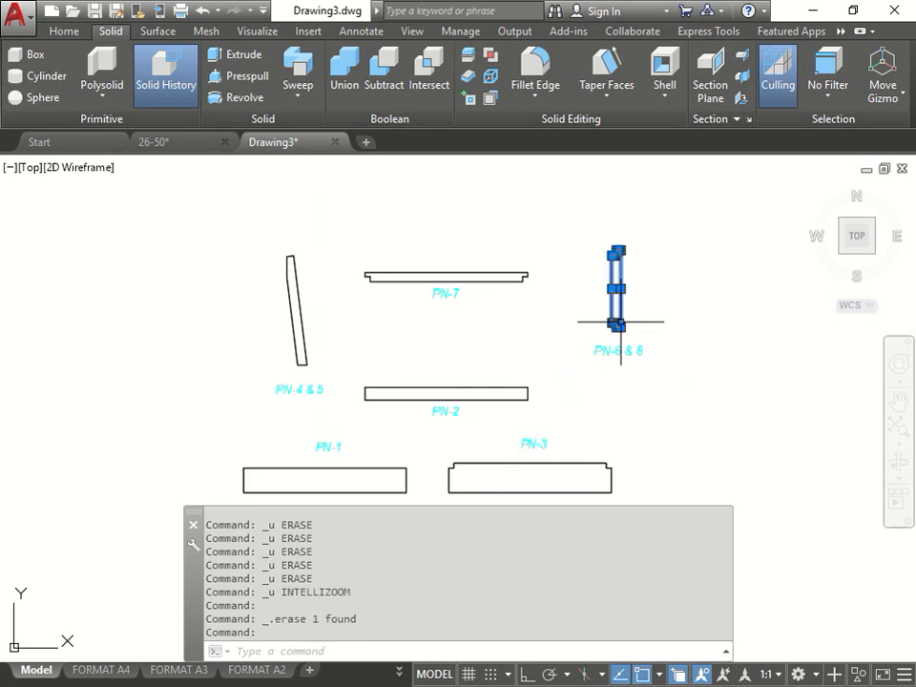
{"action": "type", "text": "co"}
{"action": "key", "text": "Return"}
{"action": "left_click", "coordinate": [611, 389]}
{"action": "left_click", "coordinate": [654, 395]}
{"action": "key", "text": "Escape"}
- Place a copy of the slanted PN-4 & 5 side support to the left of the original
{"action": "left_click", "coordinate": [324, 313]}
{"action": "key", "text": "Escape"}
{"action": "left_click", "coordinate": [283, 297]}
{"action": "type", "text": "c"}
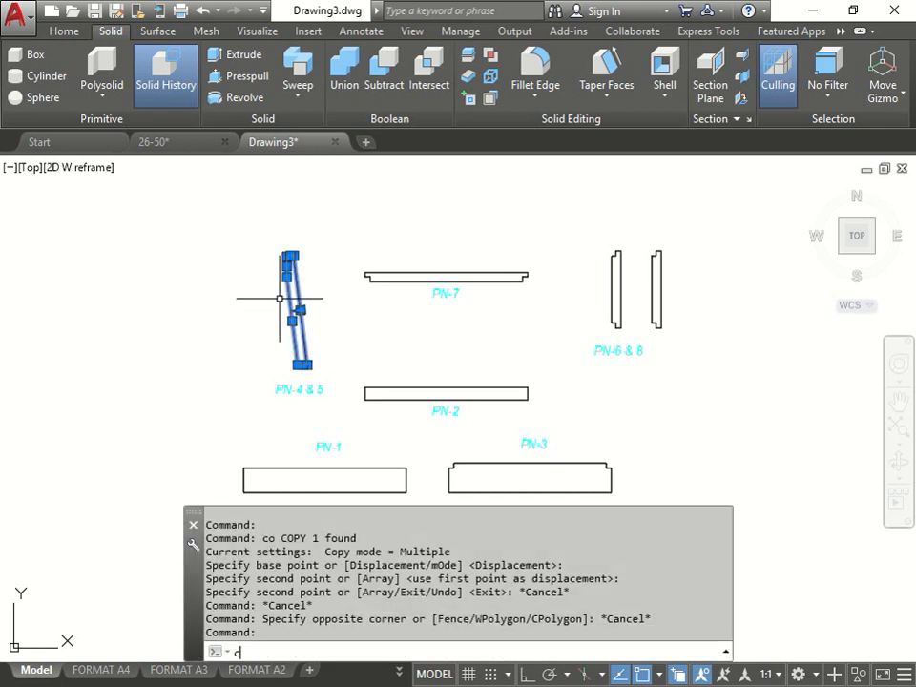
{"action": "key", "text": "Return"}
{"action": "left_click", "coordinate": [269, 436]}
{"action": "left_click", "coordinate": [222, 439]}
{"action": "key", "text": "Escape"}
{"action": "key", "text": "Escape"}
{"action": "key", "text": "Escape"}
- Show the labelled parts in the isometric home view, with open space beside them
{"action": "left_click", "coordinate": [809, 189]}
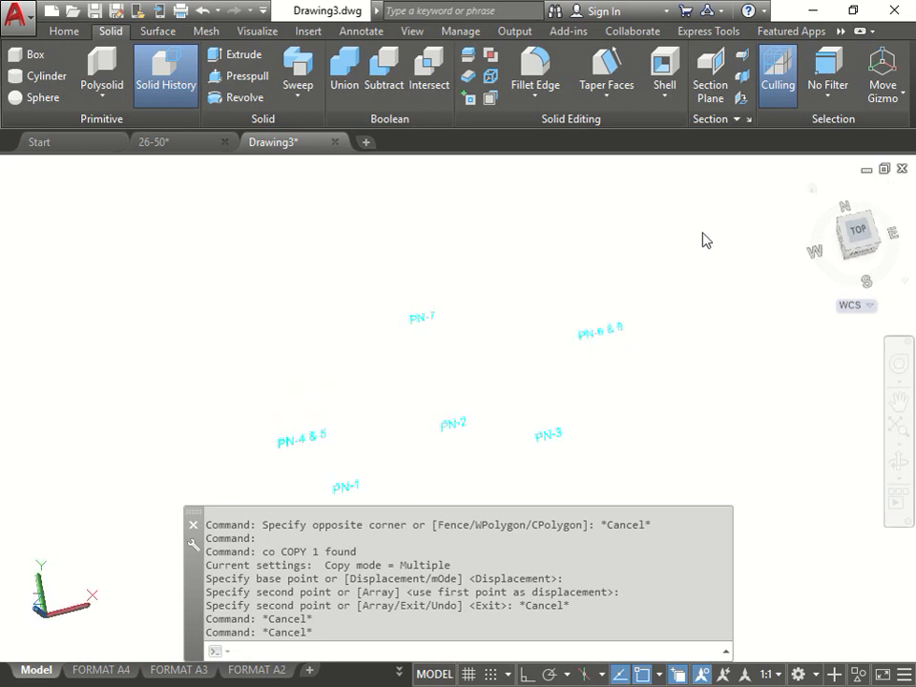
{"action": "middle_click_drag", "start_coordinate": [760, 355], "coordinate": [472, 317]}
{"action": "key", "text": "Escape"}
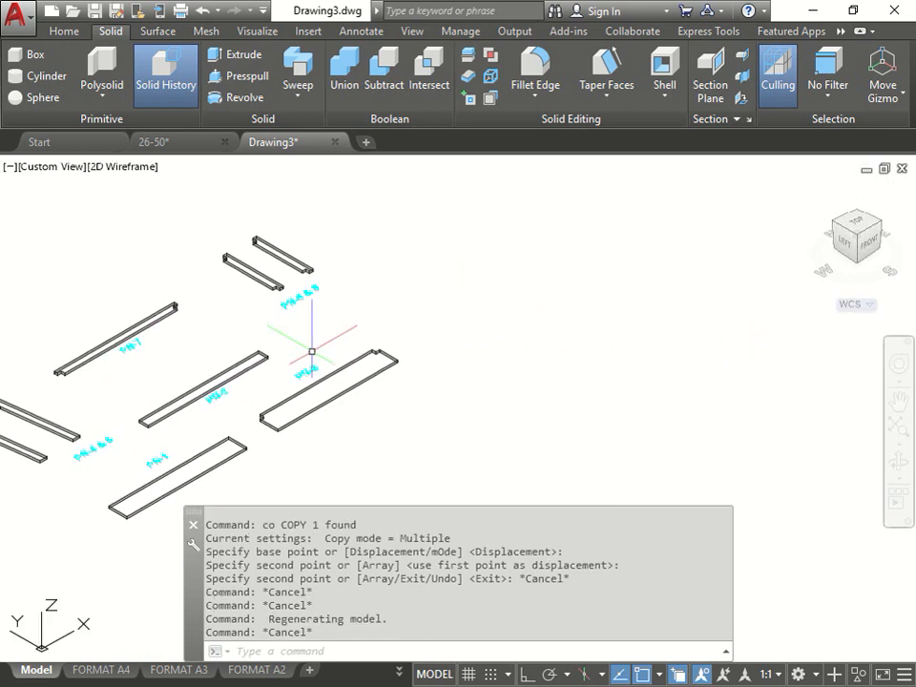
- Move the PN-1 board into the open space well to the right of the other parts
{"action": "key", "text": "Escape"}
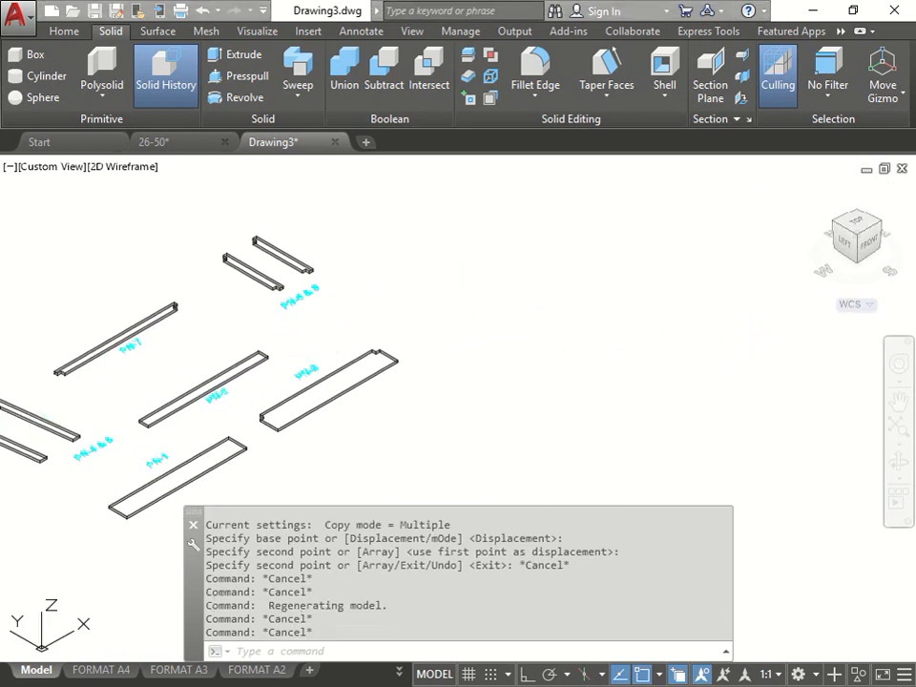
{"action": "left_click", "coordinate": [206, 468]}
{"action": "type", "text": "m"}
{"action": "key", "text": "Return"}
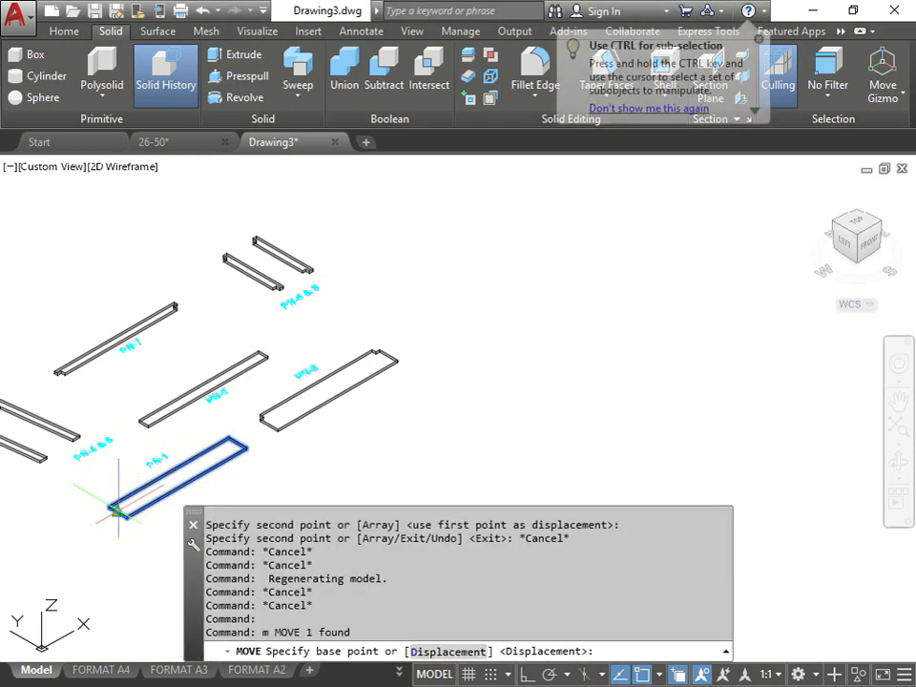
{"action": "left_click", "coordinate": [190, 495]}
{"action": "middle_click_drag", "start_coordinate": [499, 355], "coordinate": [330, 427]}
{"action": "left_click", "coordinate": [478, 290]}
{"action": "key", "text": "Escape"}
{"action": "key", "text": "Escape"}
{"action": "key", "text": "Escape"}
{"action": "scroll", "coordinate": [188, 301], "scroll_direction": "down", "scroll_amount": 2}
{"action": "middle_click_drag", "start_coordinate": [188, 301], "coordinate": [335, 249]}
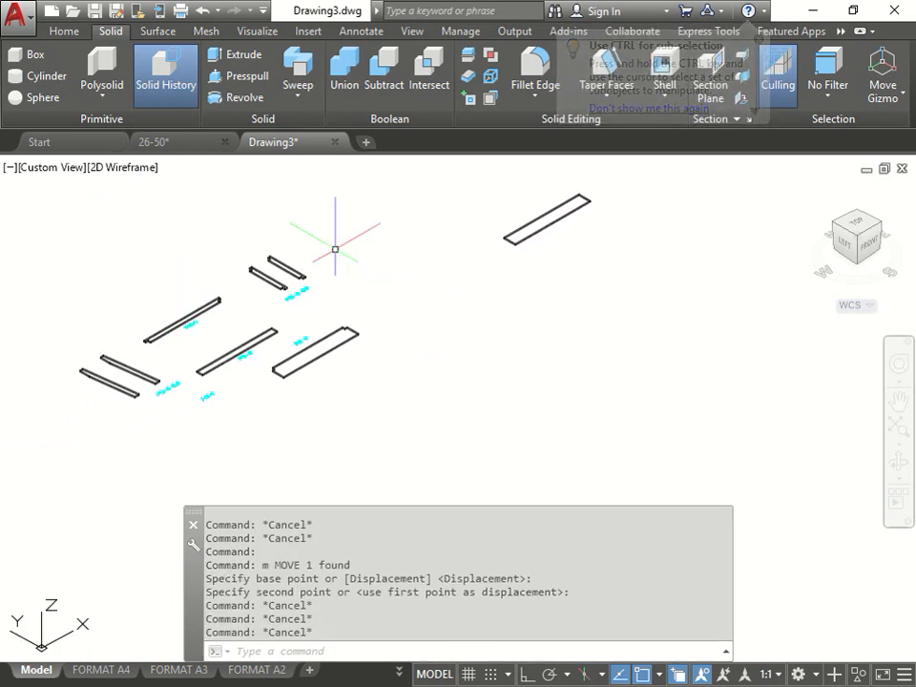
{"action": "middle_click_drag", "start_coordinate": [376, 294], "coordinate": [411, 321]}
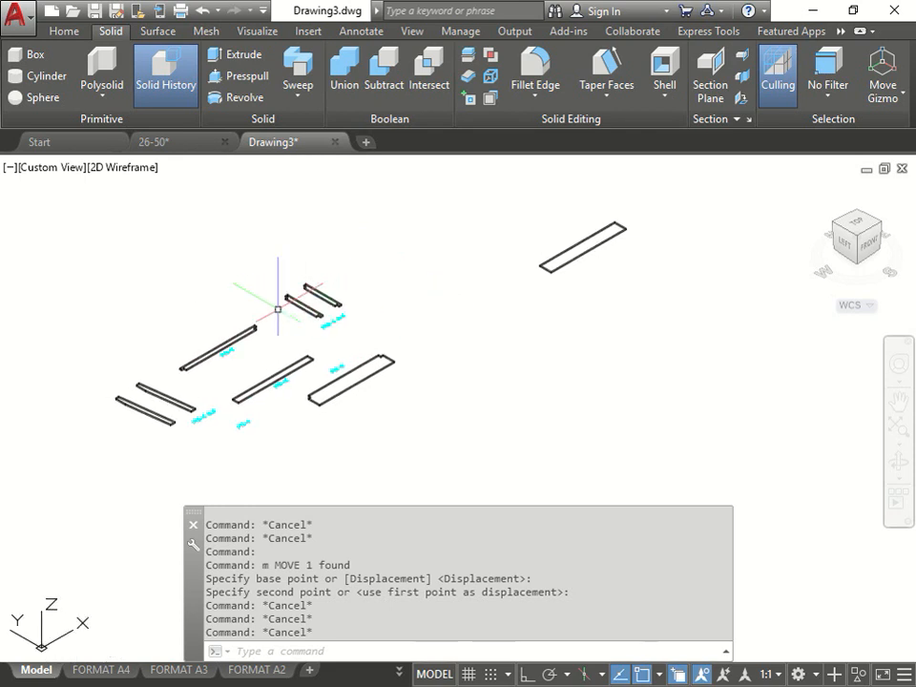
- In the top view, move the PN-7 rail to open space above the other parts and erase its PN-7 label
{"action": "left_click", "coordinate": [860, 227]}
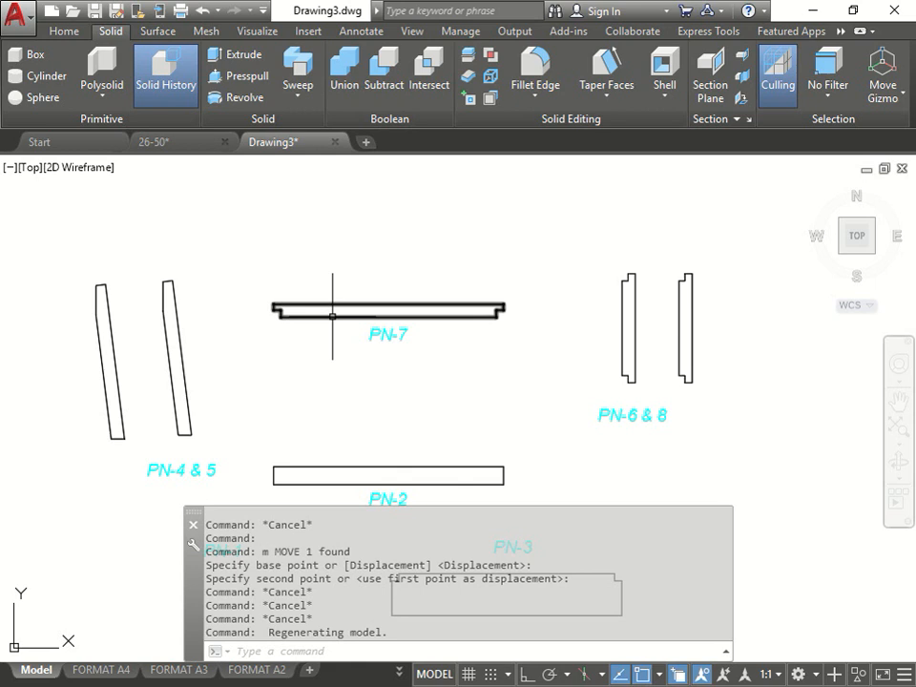
{"action": "left_click", "coordinate": [333, 316]}
{"action": "type", "text": "m"}
{"action": "key", "text": "Return"}
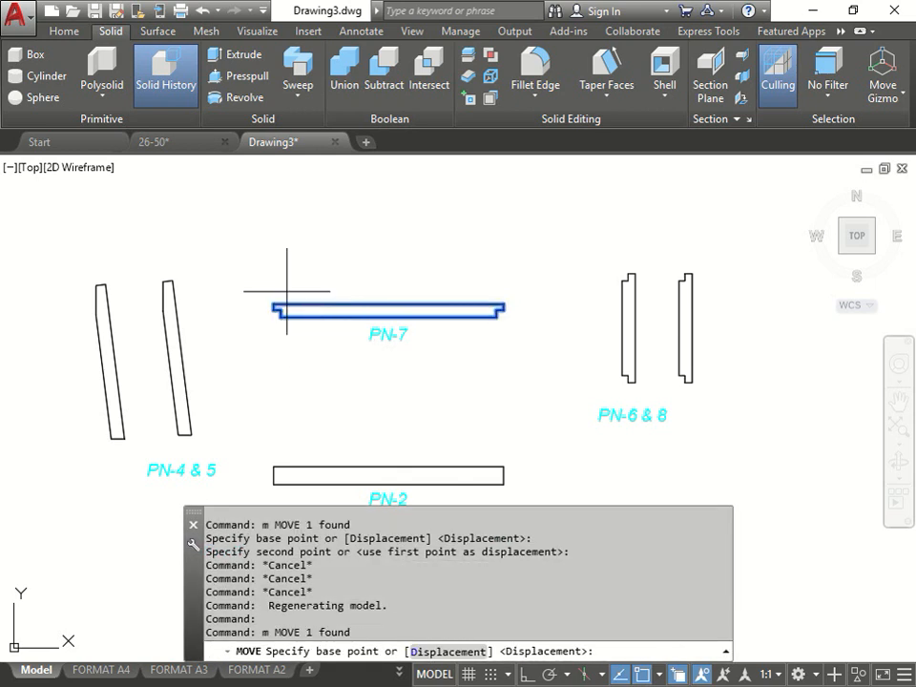
{"action": "left_click", "coordinate": [274, 304]}
{"action": "scroll", "coordinate": [273, 291], "scroll_direction": "down", "scroll_amount": 4}
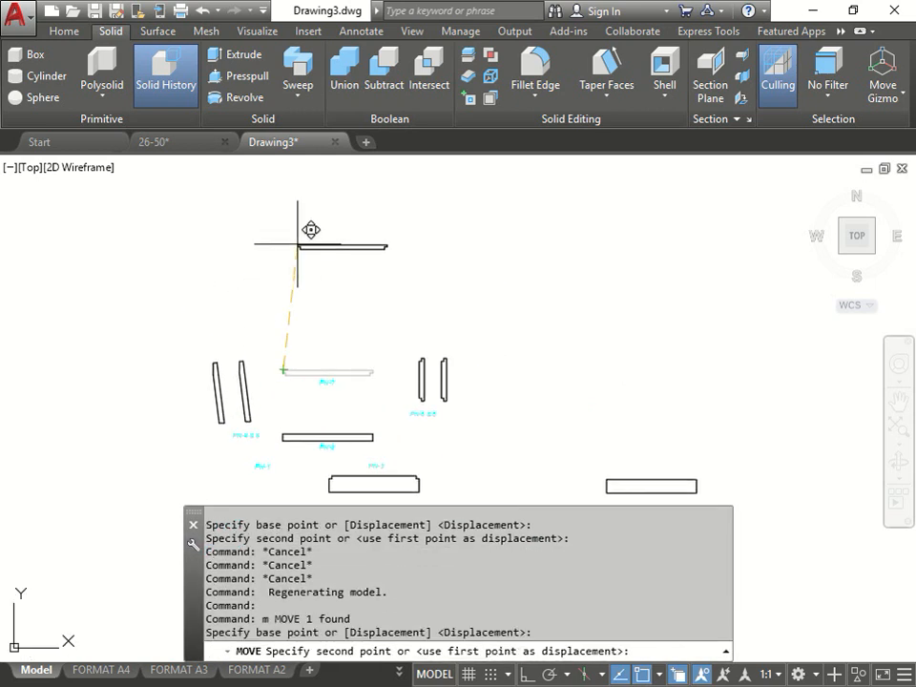
{"action": "left_click", "coordinate": [284, 234]}
{"action": "key", "text": "Escape"}
{"action": "key", "text": "Escape"}
{"action": "left_click", "coordinate": [343, 353]}
{"action": "left_click", "coordinate": [317, 394]}
{"action": "key", "text": "Delete"}
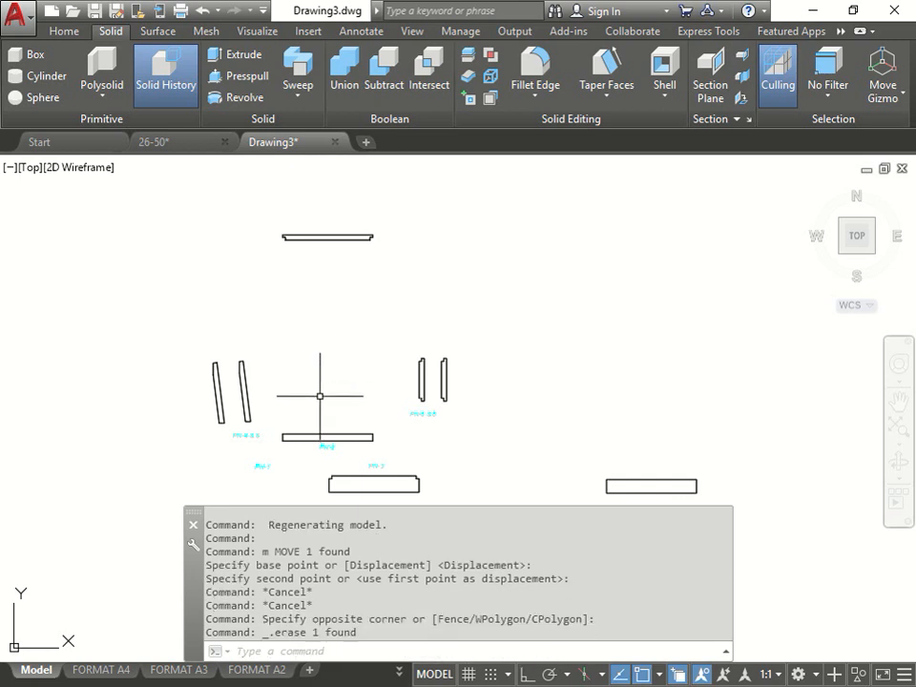
- Move the left PN-6 & 8 stile by its notched upper corner to the right end of the PN-7 rail
{"action": "scroll", "coordinate": [409, 382], "scroll_direction": "up", "scroll_amount": 2}
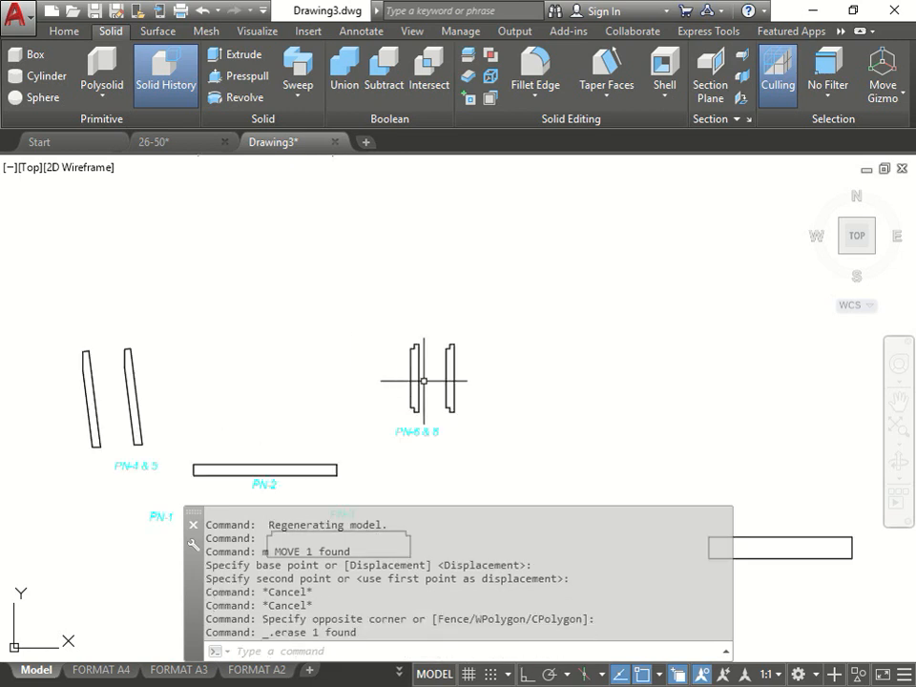
{"action": "left_click", "coordinate": [416, 382]}
{"action": "type", "text": "m"}
{"action": "key", "text": "Return"}
{"action": "scroll", "coordinate": [405, 389], "scroll_direction": "up", "scroll_amount": 6}
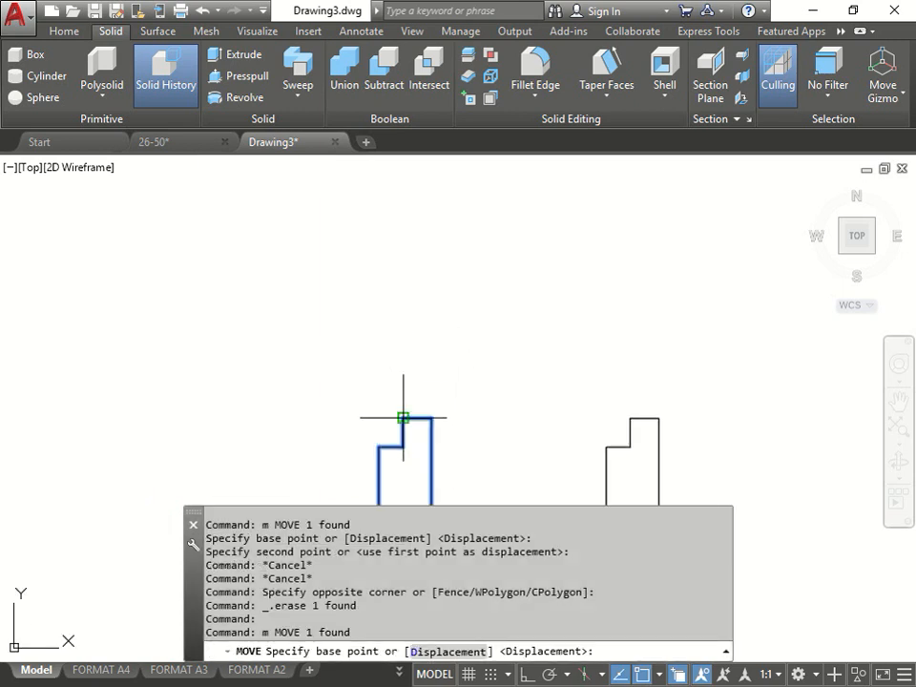
{"action": "left_click", "coordinate": [402, 417]}
{"action": "scroll", "coordinate": [412, 405], "scroll_direction": "down", "scroll_amount": 5}
{"action": "scroll", "coordinate": [354, 297], "scroll_direction": "up", "scroll_amount": 5}
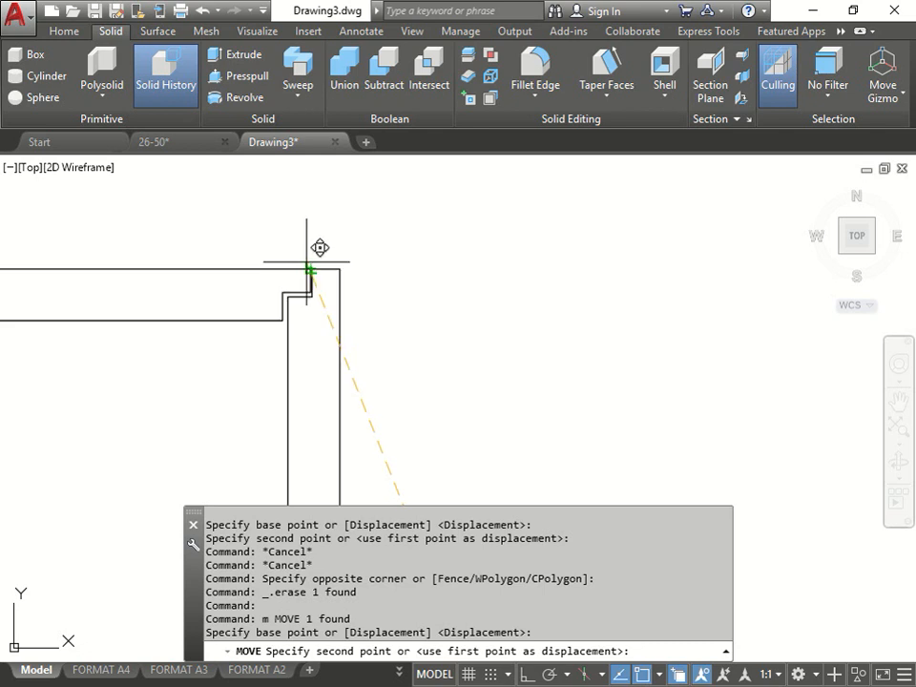
{"action": "left_click", "coordinate": [312, 268]}
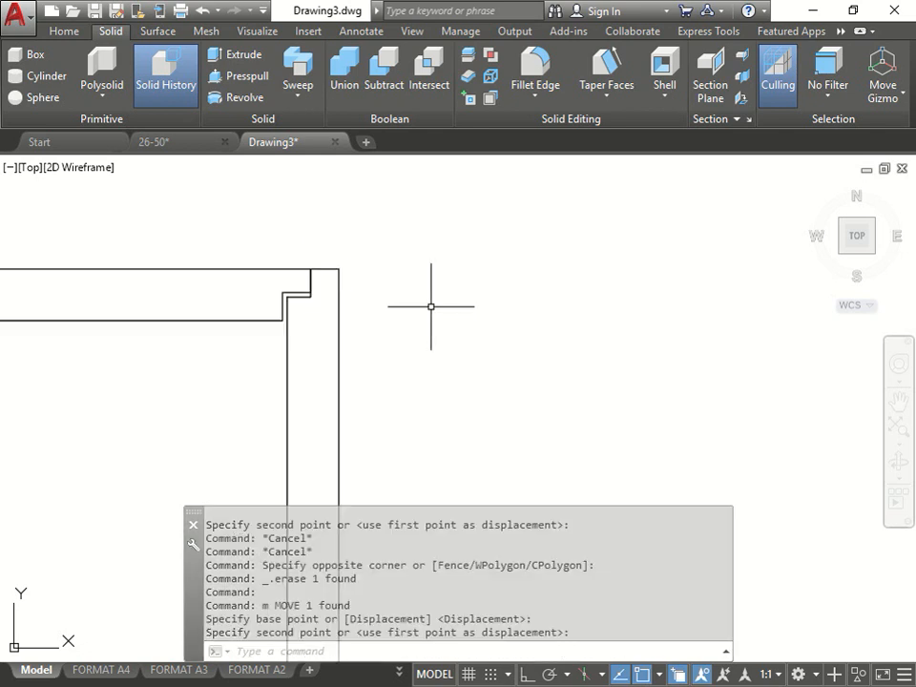
{"action": "scroll", "coordinate": [431, 306], "scroll_direction": "down", "scroll_amount": 5}
{"action": "scroll", "coordinate": [438, 361], "scroll_direction": "up", "scroll_amount": 4}
{"action": "scroll", "coordinate": [454, 412], "scroll_direction": "down", "scroll_amount": 4}
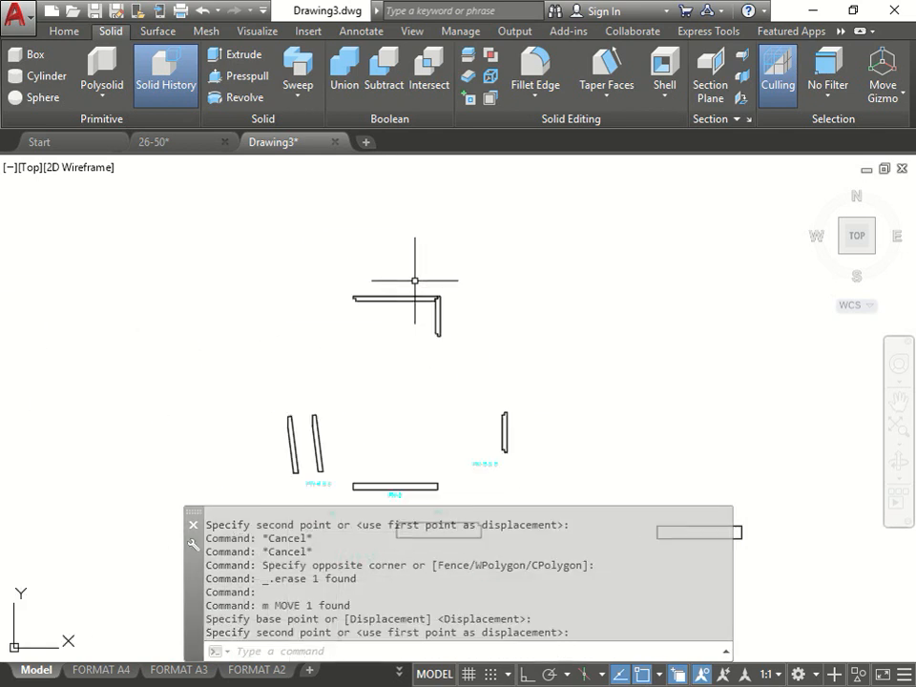
{"action": "scroll", "coordinate": [427, 295], "scroll_direction": "up", "scroll_amount": 8}
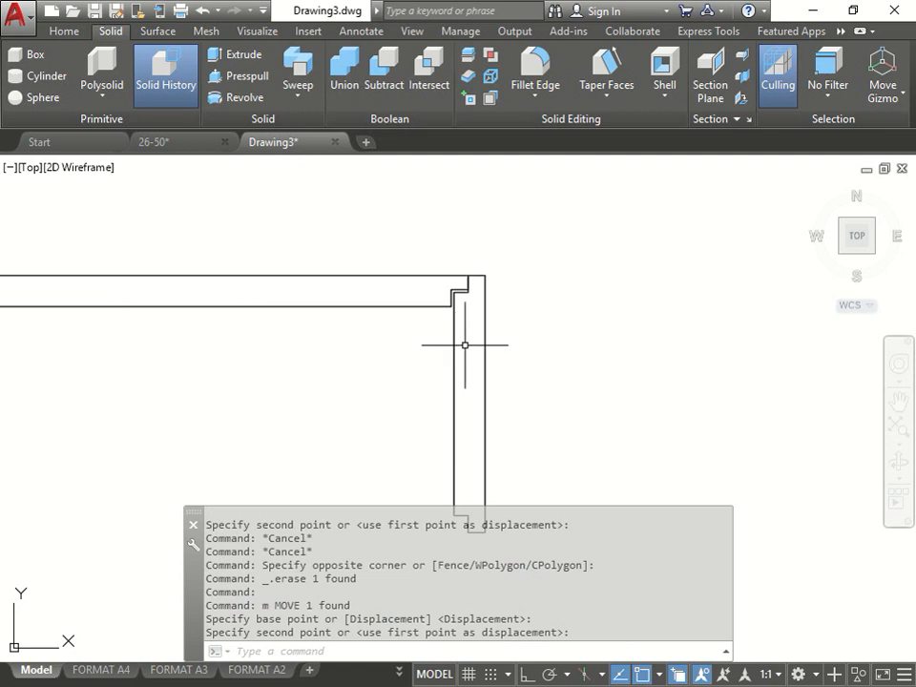
{"action": "scroll", "coordinate": [464, 344], "scroll_direction": "down", "scroll_amount": 6}
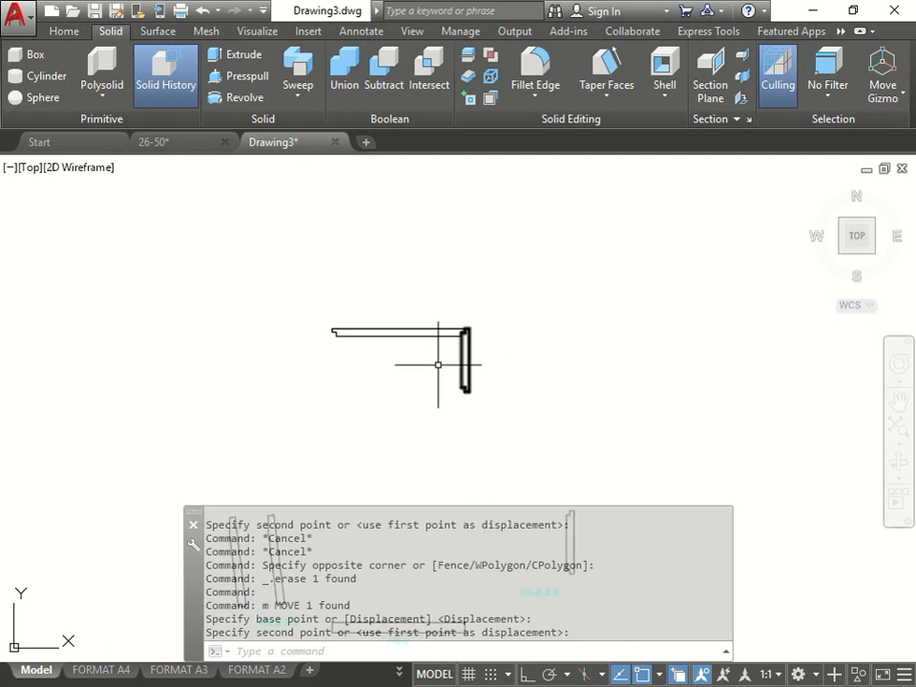
- Mirror the remaining PN-6 & 8 stile about a vertical line to its right, keeping the source object
{"action": "scroll", "coordinate": [431, 460], "scroll_direction": "up", "scroll_amount": 2}
{"action": "middle_click_drag", "start_coordinate": [431, 460], "coordinate": [418, 364]}
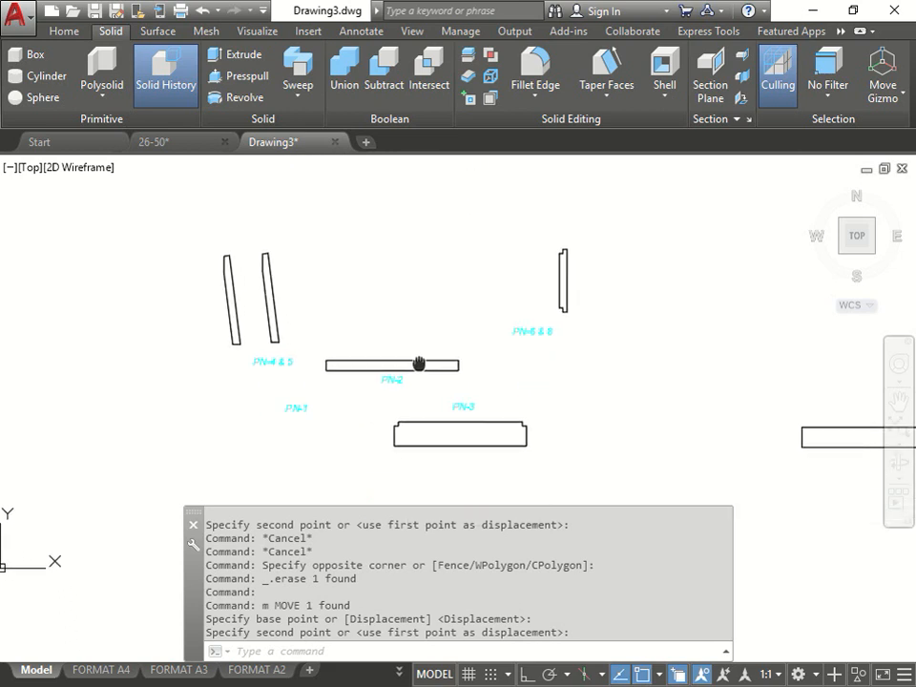
{"action": "left_click", "coordinate": [561, 275]}
{"action": "scroll", "coordinate": [578, 275], "scroll_direction": "up", "scroll_amount": 4}
{"action": "key", "text": "Escape"}
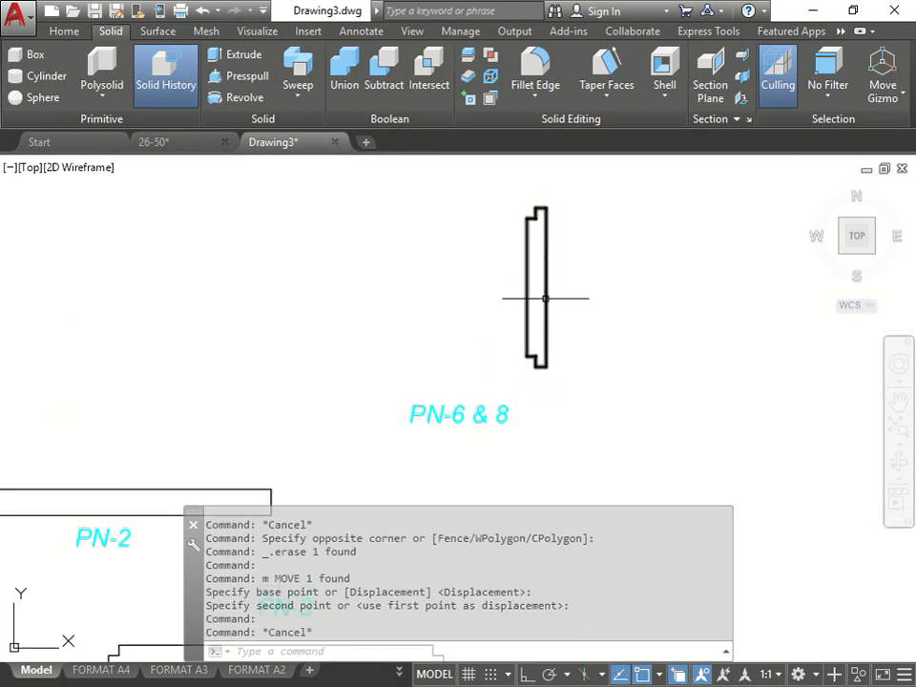
{"action": "middle_click_drag", "start_coordinate": [545, 299], "coordinate": [433, 315]}
{"action": "left_click", "coordinate": [435, 311]}
{"action": "type", "text": "mi"}
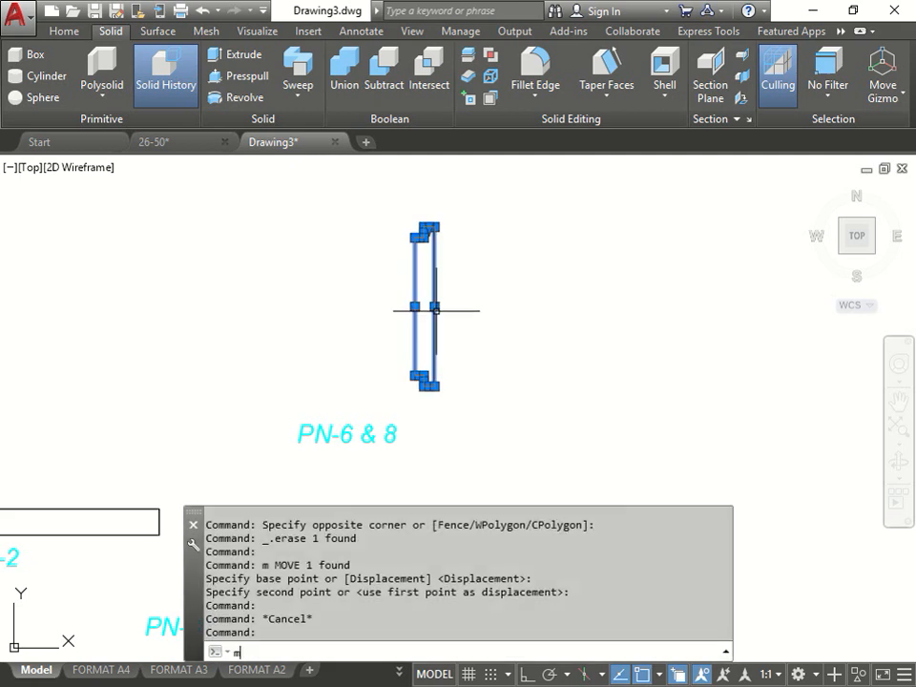
{"action": "key", "text": "Return"}
{"action": "left_click", "coordinate": [481, 206]}
{"action": "key", "text": "F8"}
{"action": "left_click", "coordinate": [481, 388]}
{"action": "key", "text": "Return"}
{"action": "key", "text": "Escape"}
- Erase the original stile beside its mirrored copy
{"action": "left_click", "coordinate": [497, 273]}
{"action": "left_click", "coordinate": [400, 330]}
{"action": "key", "text": "Delete"}
- Move the mirrored stile by its upper end so it seats in the notch at the PN-7 rail's left end
{"action": "left_click", "coordinate": [540, 300]}
{"action": "left_click", "coordinate": [519, 313]}
{"action": "type", "text": "m"}
{"action": "key", "text": "Return"}
{"action": "scroll", "coordinate": [536, 231], "scroll_direction": "up", "scroll_amount": 4}
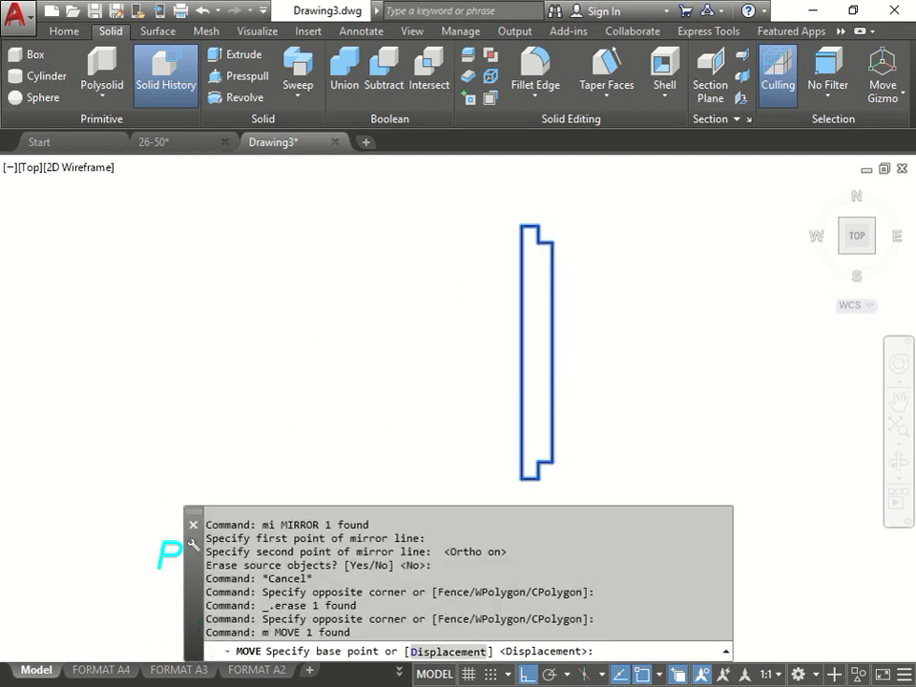
{"action": "left_click", "coordinate": [548, 213]}
{"action": "scroll", "coordinate": [535, 287], "scroll_direction": "down", "scroll_amount": 6}
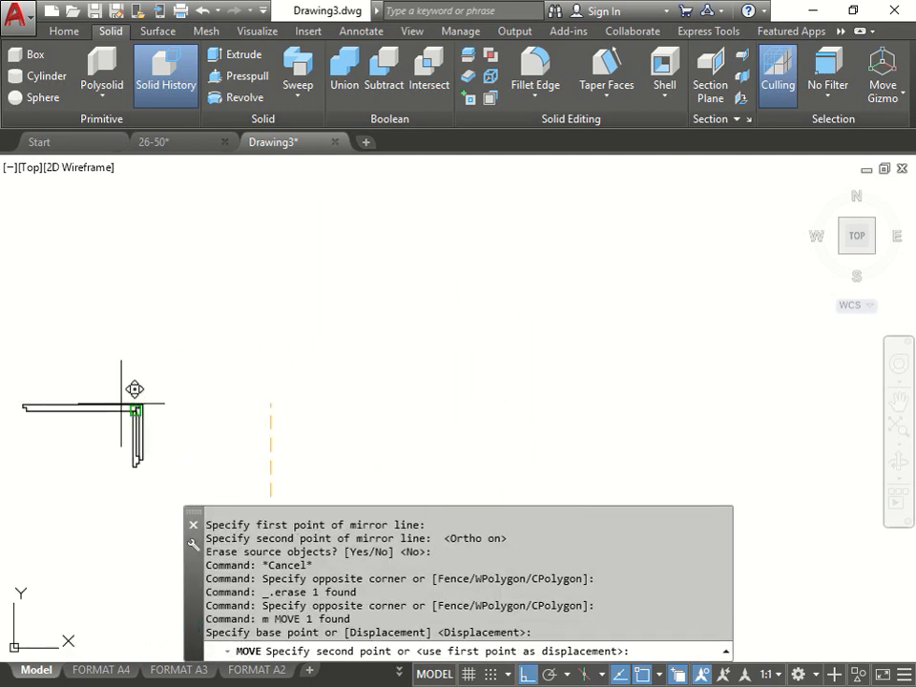
{"action": "scroll", "coordinate": [420, 405], "scroll_direction": "up", "scroll_amount": 5}
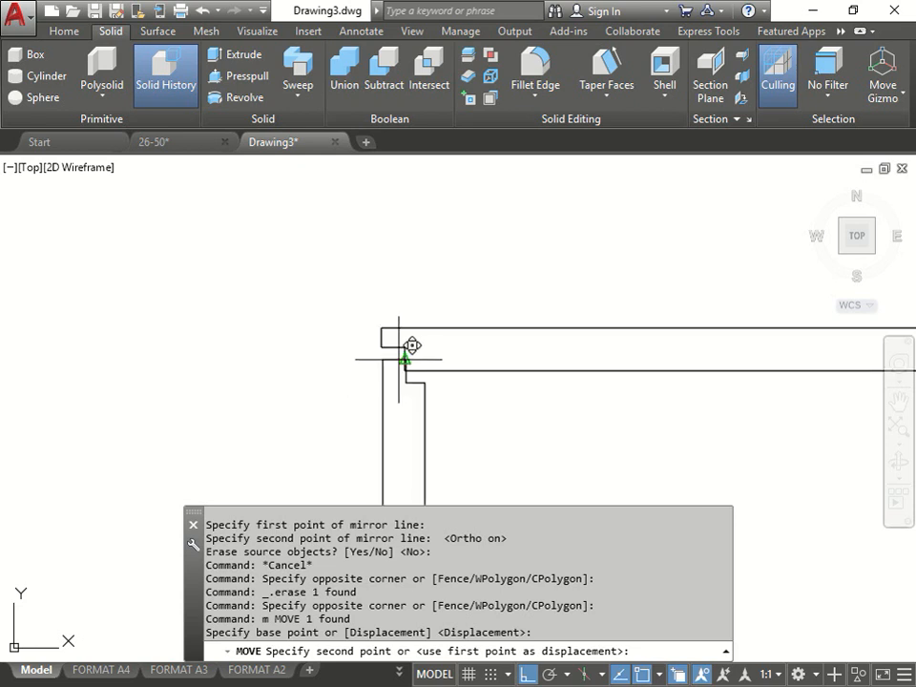
{"action": "left_click", "coordinate": [414, 332]}
{"action": "key", "text": "Escape"}
- Reposition the right stile so its upper tongue seats in the PN-7 rail's right notch, flush with the rail end
{"action": "scroll", "coordinate": [404, 425], "scroll_direction": "down", "scroll_amount": 3}
{"action": "scroll", "coordinate": [668, 399], "scroll_direction": "up", "scroll_amount": 8}
{"action": "left_click", "coordinate": [629, 393]}
{"action": "left_click", "coordinate": [559, 410]}
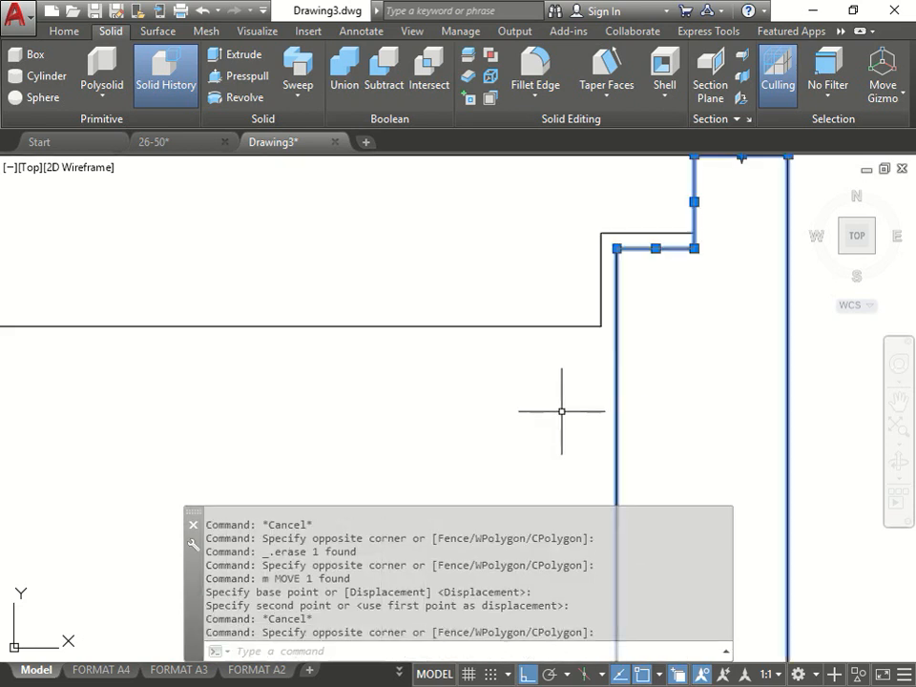
{"action": "type", "text": "M"}
{"action": "key", "text": "Return"}
{"action": "scroll", "coordinate": [562, 409], "scroll_direction": "down", "scroll_amount": 4}
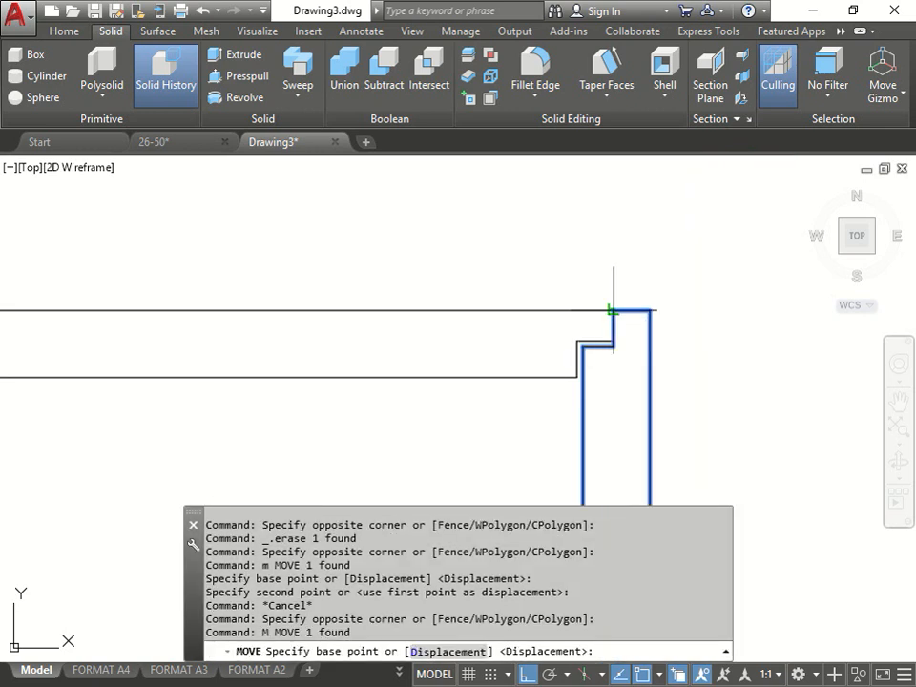
{"action": "left_click", "coordinate": [582, 345]}
{"action": "key", "text": "Escape"}
{"action": "scroll", "coordinate": [563, 256], "scroll_direction": "down", "scroll_amount": 5}
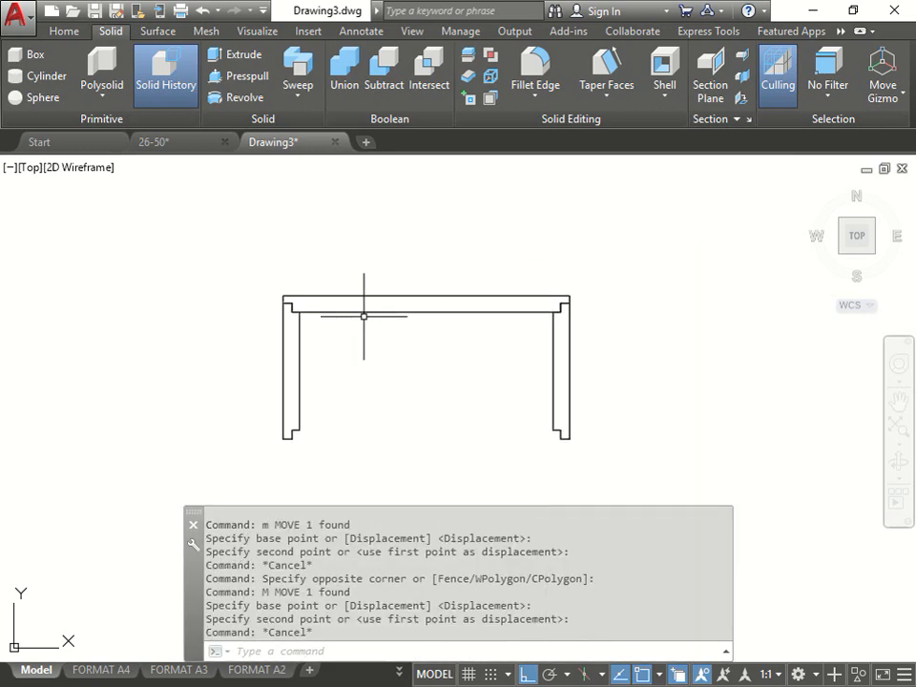
{"action": "key", "text": "Escape"}
{"action": "key", "text": "Escape"}
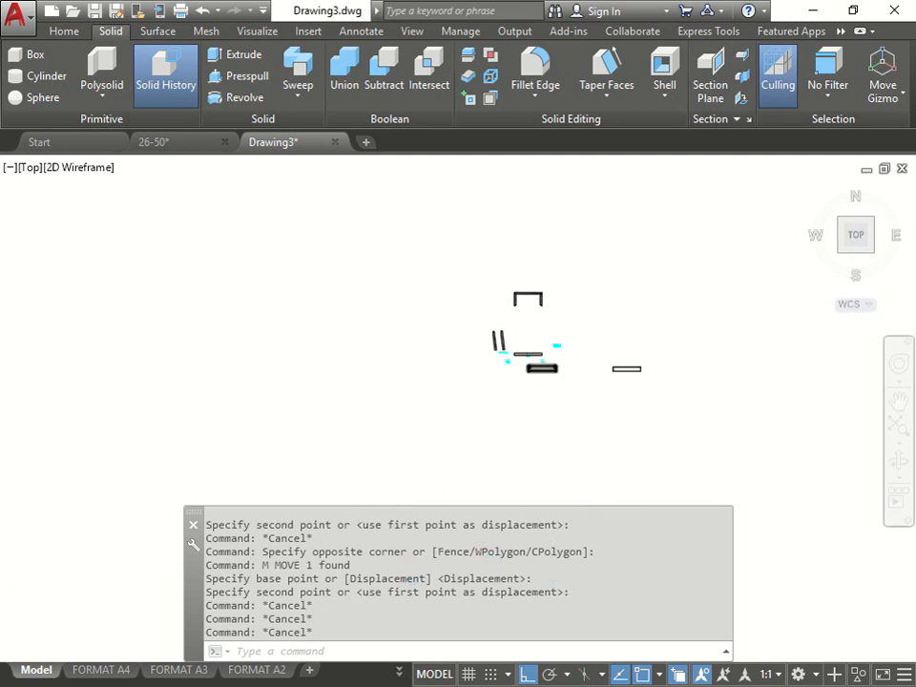
- Move the PN-3 board by its upper-left notch corner so its notches fit the lower ends of both stiles
{"action": "scroll", "coordinate": [527, 369], "scroll_direction": "up", "scroll_amount": 8}
{"action": "left_click", "coordinate": [536, 388]}
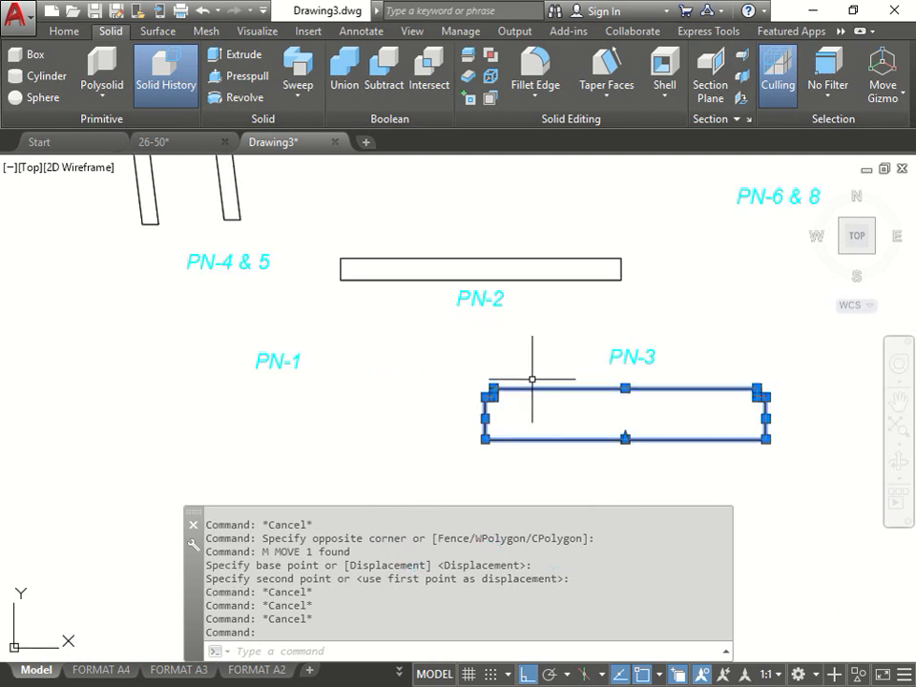
{"action": "type", "text": "m"}
{"action": "key", "text": "Return"}
{"action": "scroll", "coordinate": [481, 364], "scroll_direction": "up", "scroll_amount": 3}
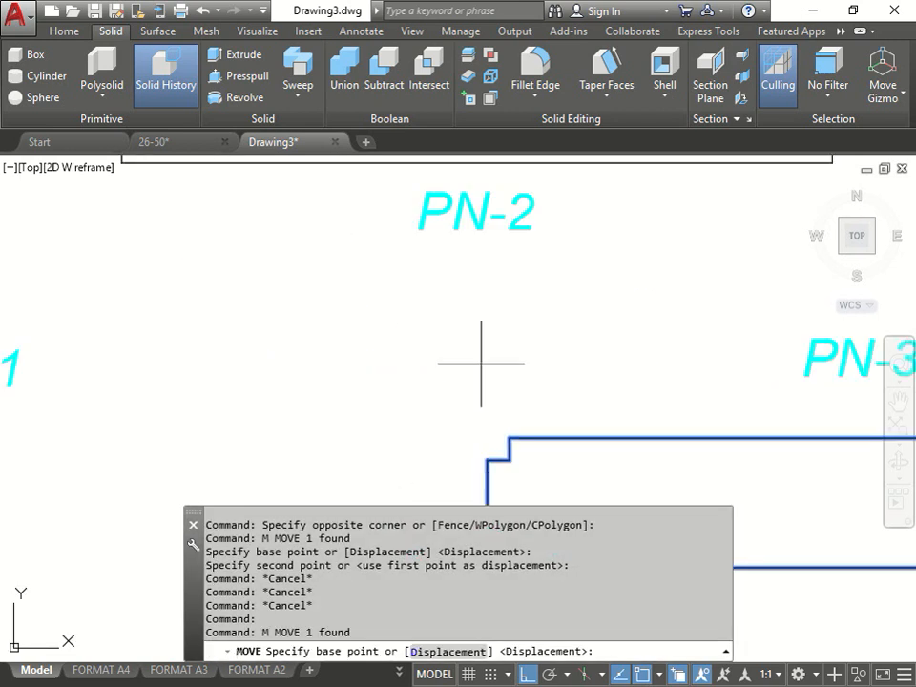
{"action": "left_click", "coordinate": [509, 436]}
{"action": "scroll", "coordinate": [511, 311], "scroll_direction": "down", "scroll_amount": 5}
{"action": "scroll", "coordinate": [460, 181], "scroll_direction": "up", "scroll_amount": 5}
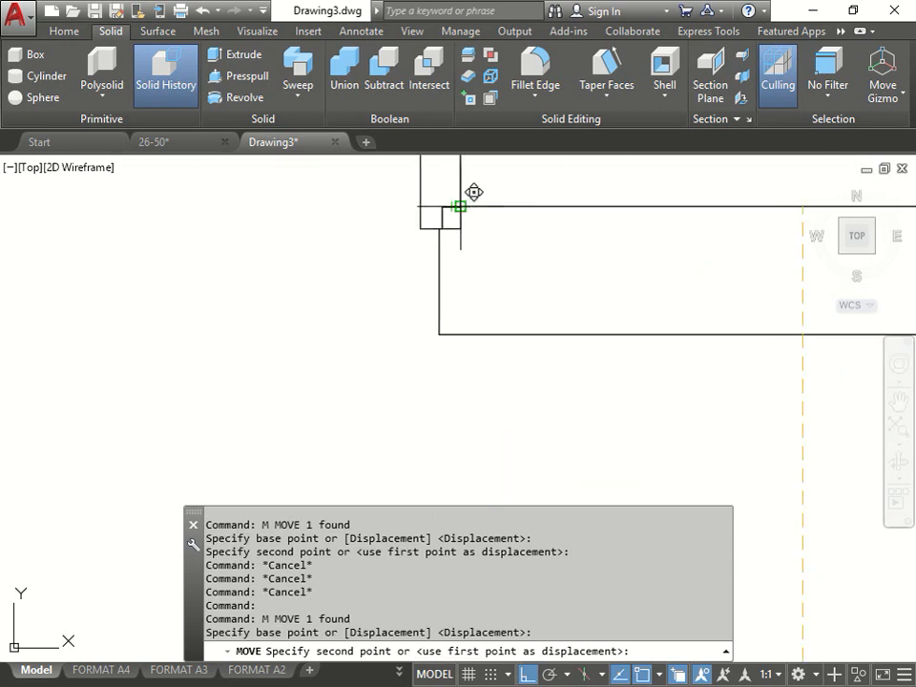
{"action": "key", "text": "Escape"}
{"action": "scroll", "coordinate": [482, 310], "scroll_direction": "down", "scroll_amount": 5}
{"action": "key", "text": "Escape"}
{"action": "key", "text": "Escape"}
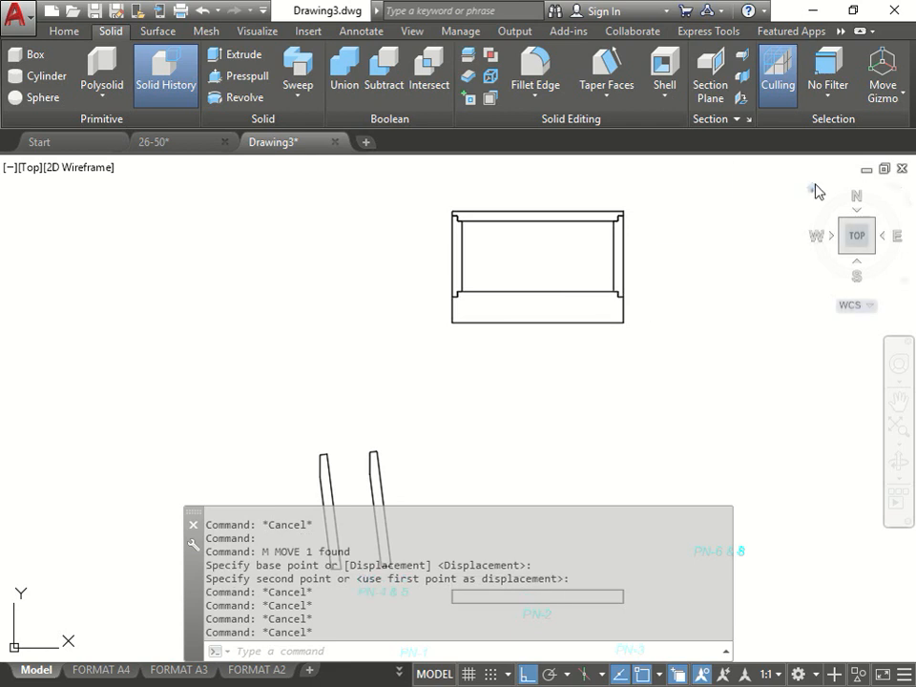
- Show the frame in the isometric home view with the Conceptual visual style
{"action": "left_click", "coordinate": [812, 190]}
{"action": "scroll", "coordinate": [378, 482], "scroll_direction": "up", "scroll_amount": 5}
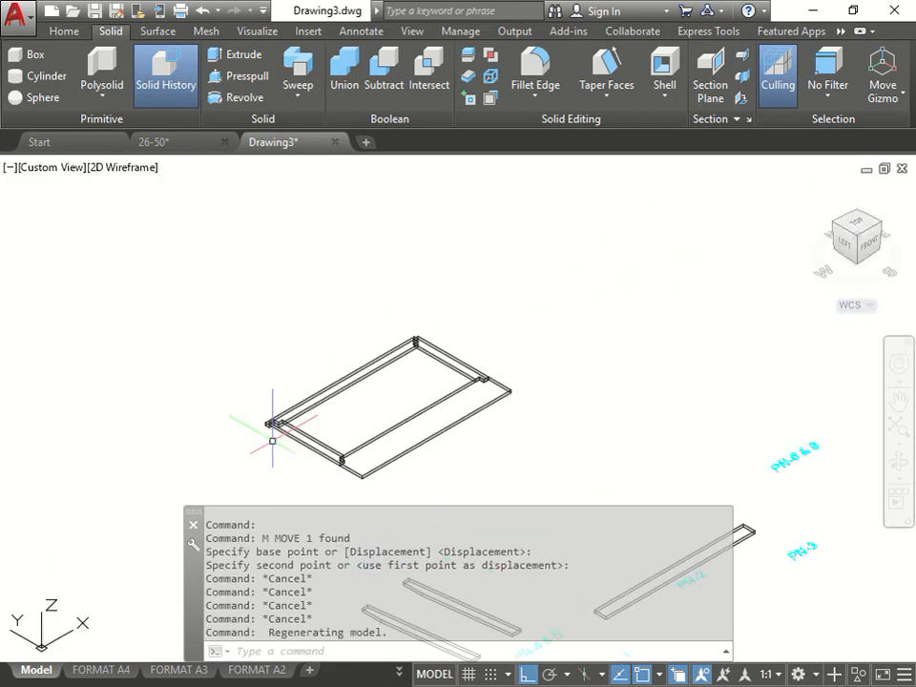
{"action": "scroll", "coordinate": [378, 481], "scroll_direction": "down", "scroll_amount": 4}
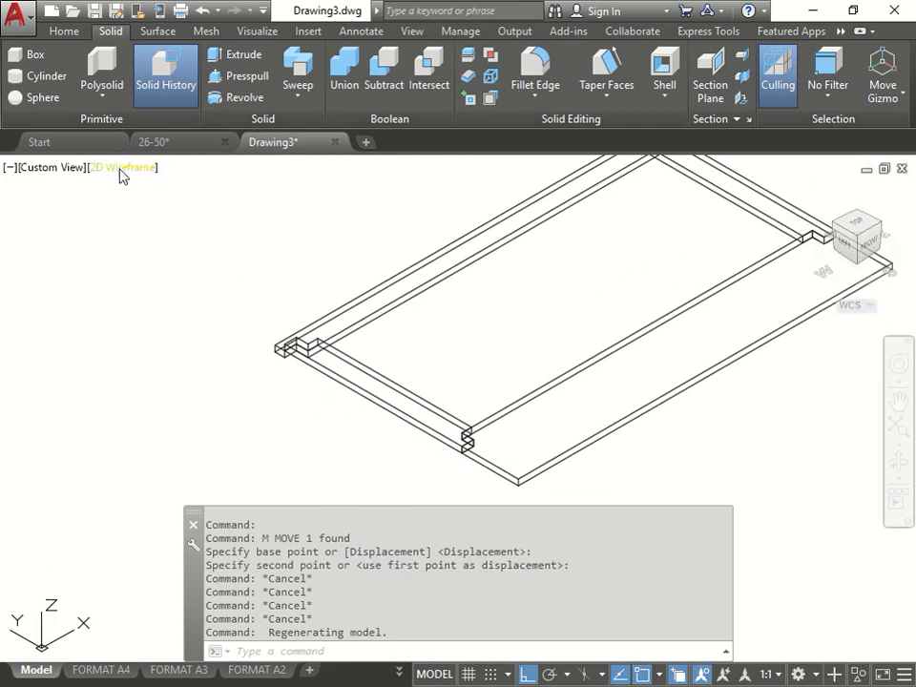
{"action": "left_click", "coordinate": [123, 168]}
{"action": "left_click", "coordinate": [177, 233]}
{"action": "middle_click_drag", "start_coordinate": [607, 300], "coordinate": [478, 350], "text": "shift"}
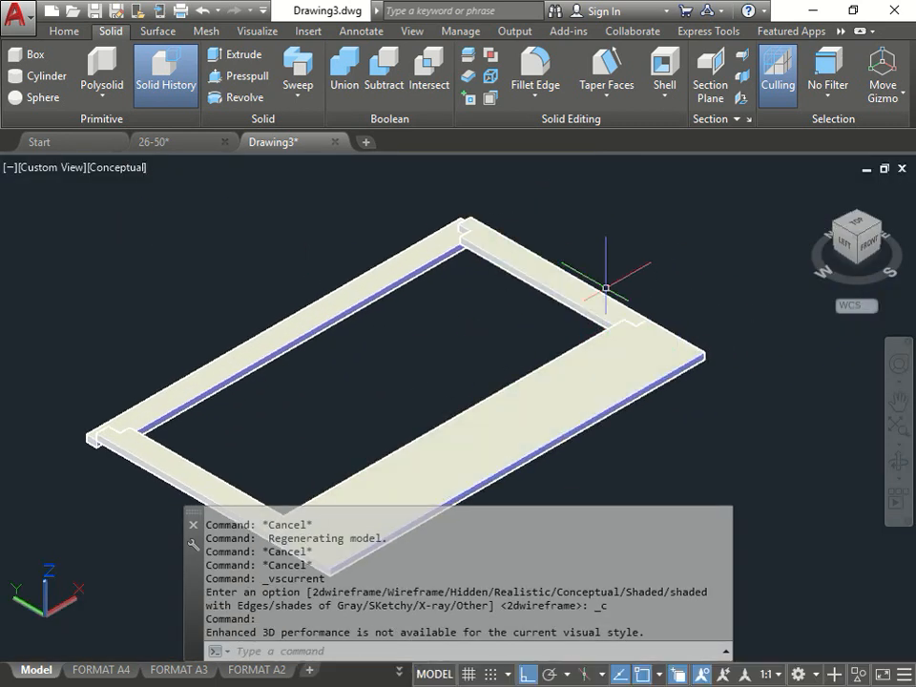
- Raise the PN-7 rail from its upper end corner so its top face lies flush with the stiles
{"action": "scroll", "coordinate": [287, 372], "scroll_direction": "up", "scroll_amount": 6}
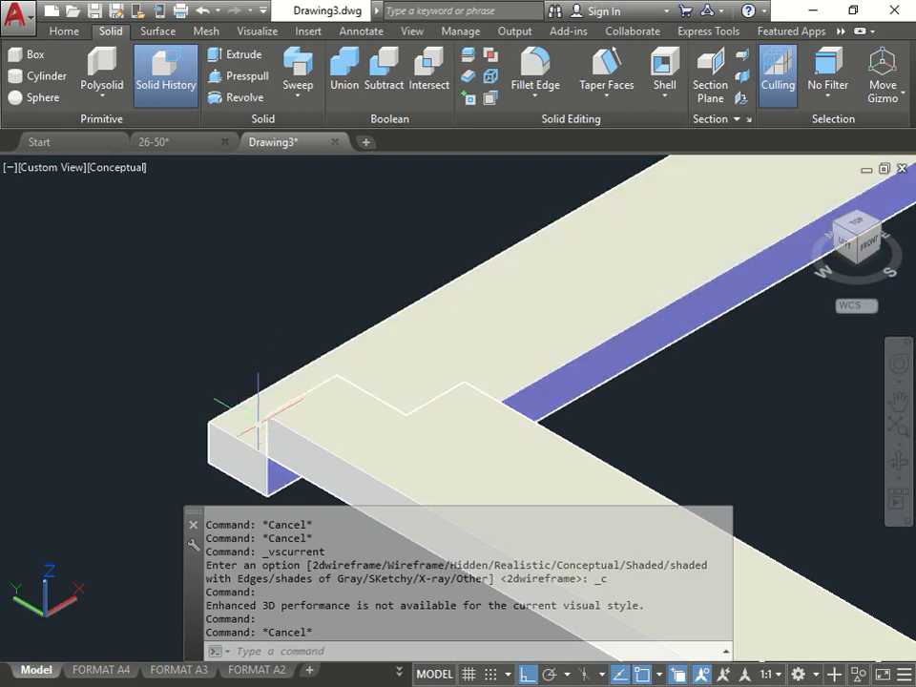
{"action": "left_click", "coordinate": [238, 438]}
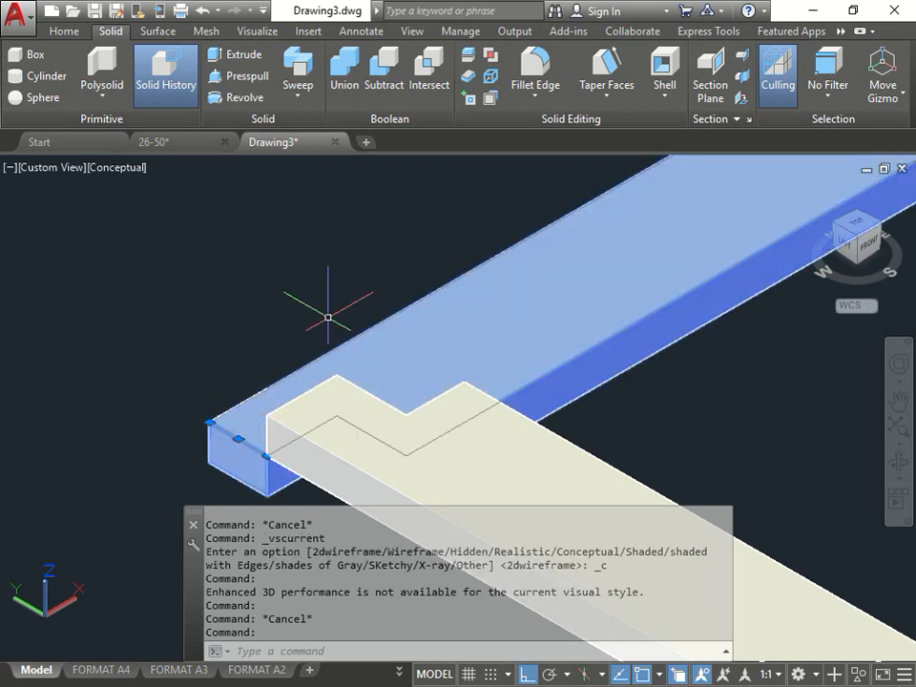
{"action": "key", "text": "Return"}
{"action": "scroll", "coordinate": [266, 454], "scroll_direction": "up", "scroll_amount": 2}
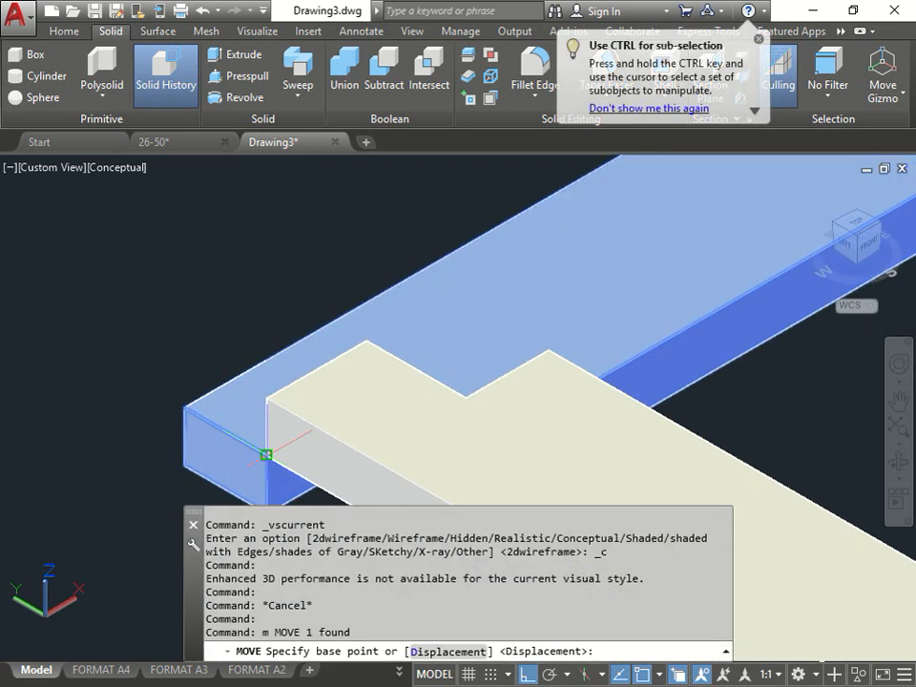
{"action": "left_click", "coordinate": [267, 456]}
{"action": "scroll", "coordinate": [280, 442], "scroll_direction": "down", "scroll_amount": 8}
{"action": "key", "text": "Escape"}
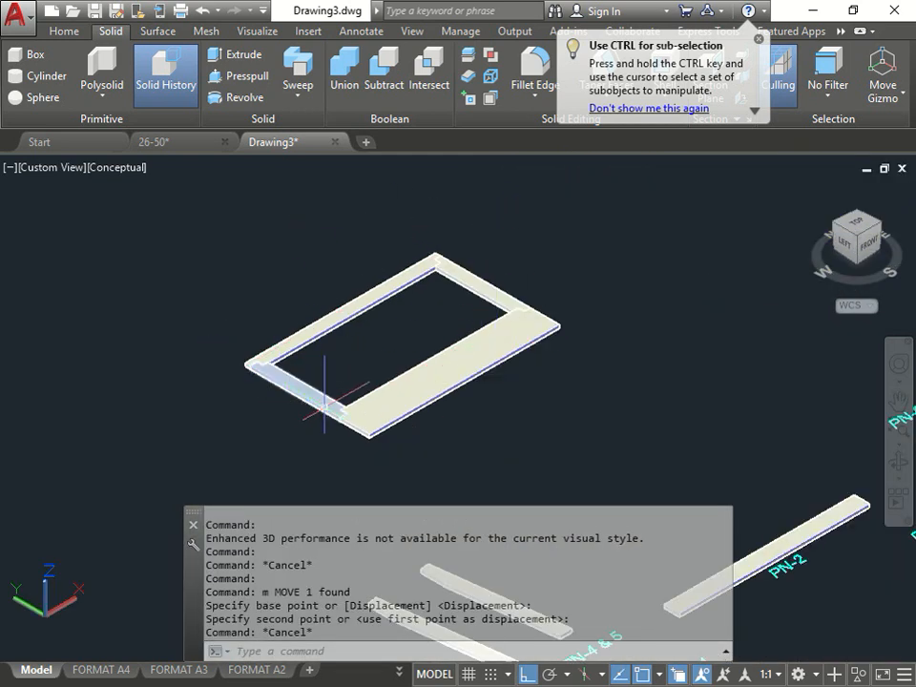
{"action": "scroll", "coordinate": [324, 405], "scroll_direction": "down", "scroll_amount": 2}
{"action": "key", "text": "Escape"}
- Rotate all four frame parts together 90° about the X axis so the frame stands upright
{"action": "left_click", "coordinate": [485, 432]}
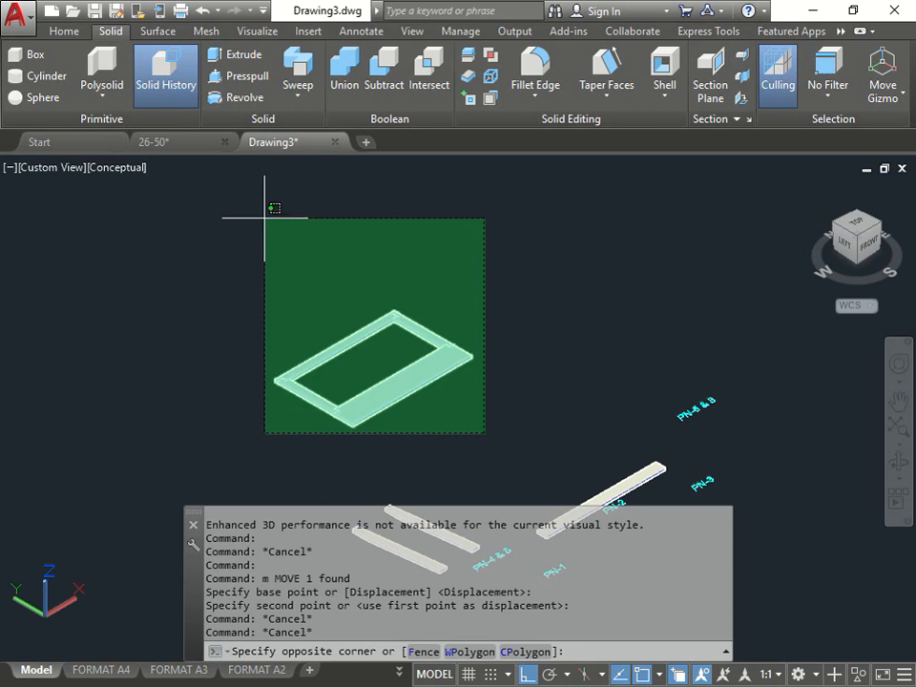
{"action": "left_click", "coordinate": [267, 222]}
{"action": "left_click", "coordinate": [66, 32]}
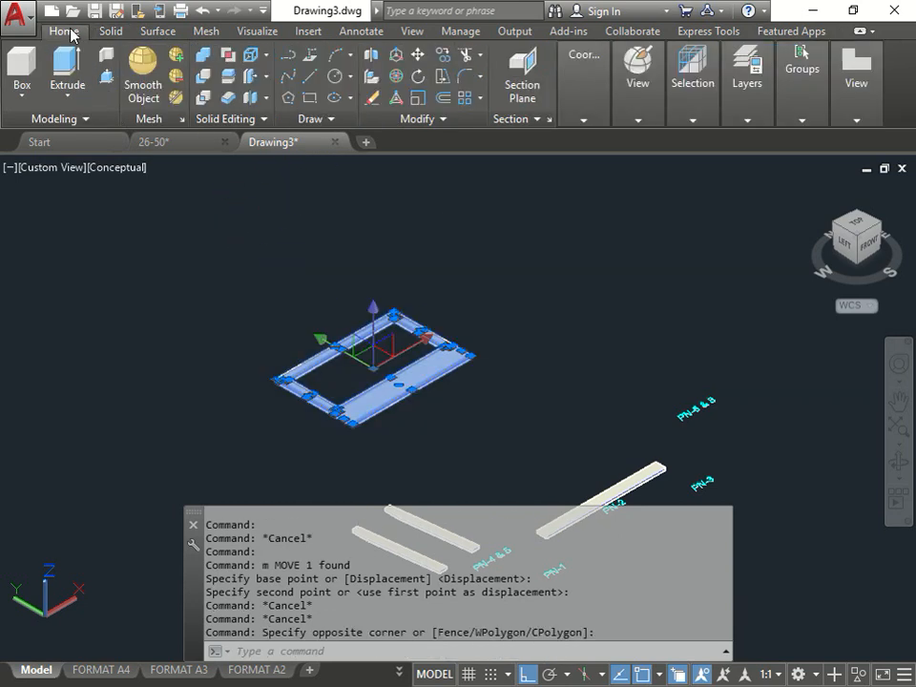
{"action": "left_click", "coordinate": [397, 79]}
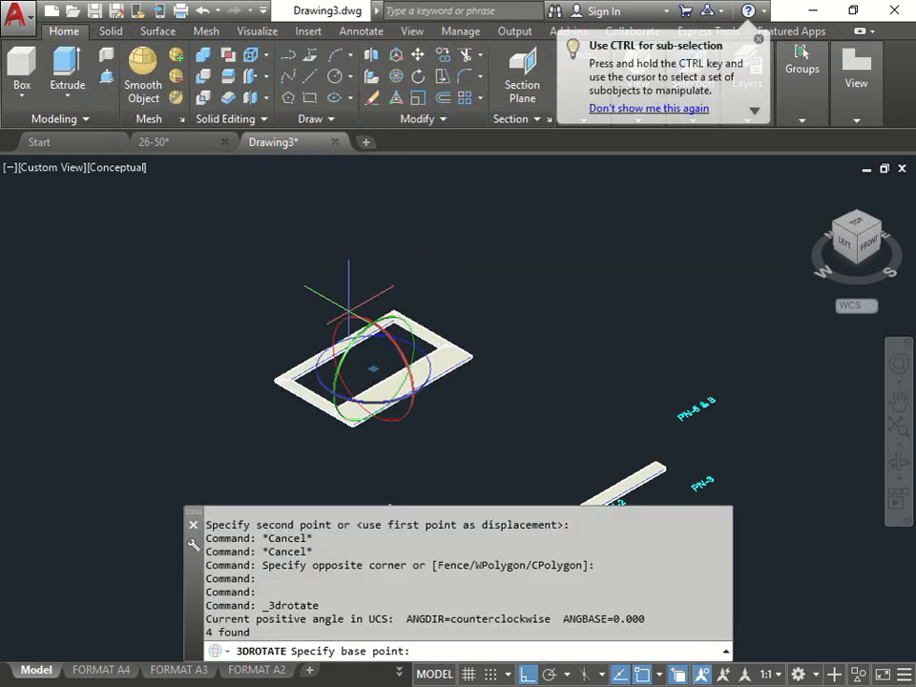
{"action": "left_click", "coordinate": [349, 328]}
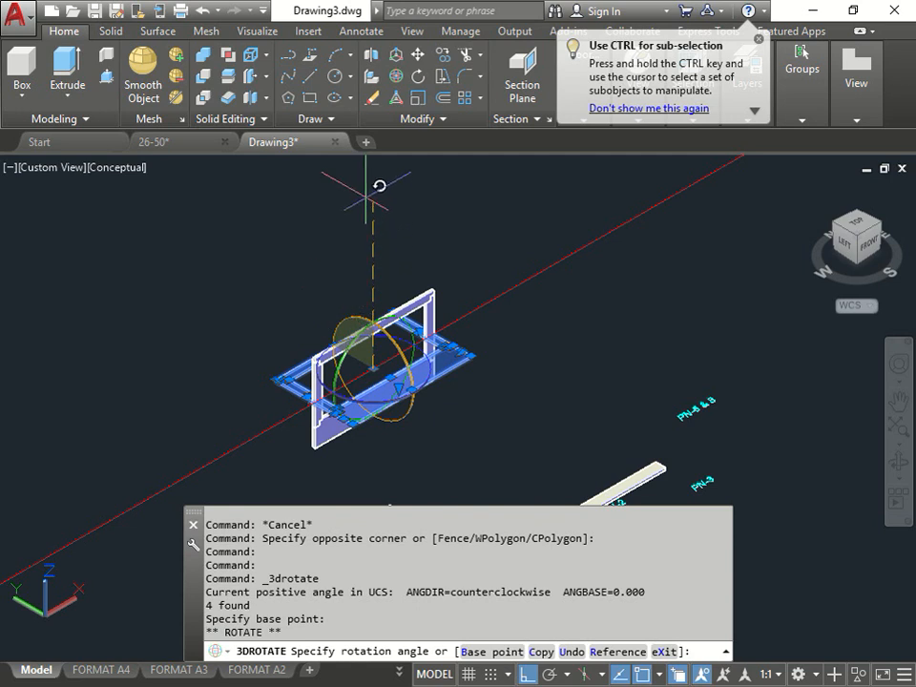
{"action": "left_click", "coordinate": [368, 196]}
{"action": "key", "text": "Escape"}
{"action": "key", "text": "Escape"}
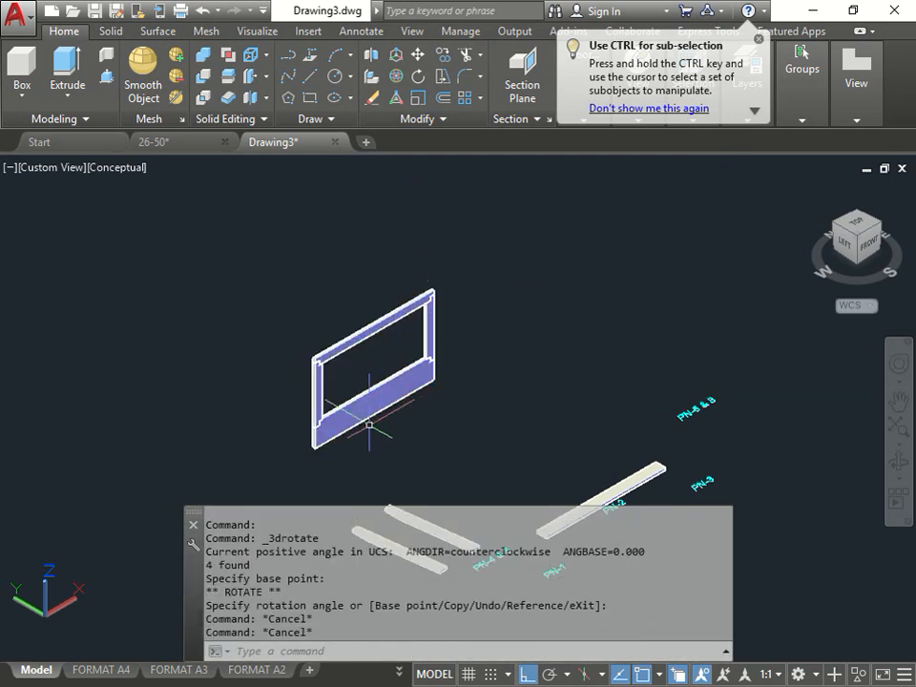
- Move the four-part upright frame by its lower-left front corner onto the base board's upper left front corner
{"action": "scroll", "coordinate": [345, 412], "scroll_direction": "down", "scroll_amount": 3}
{"action": "scroll", "coordinate": [378, 400], "scroll_direction": "up", "scroll_amount": 2}
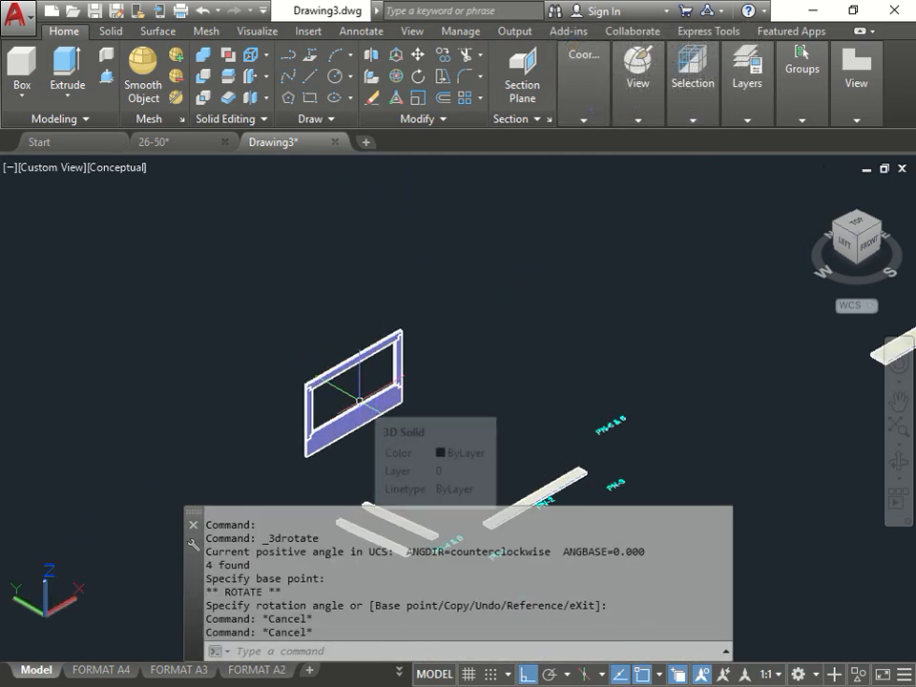
{"action": "key", "text": "Escape"}
{"action": "scroll", "coordinate": [381, 406], "scroll_direction": "up", "scroll_amount": 2}
{"action": "key", "text": "Escape"}
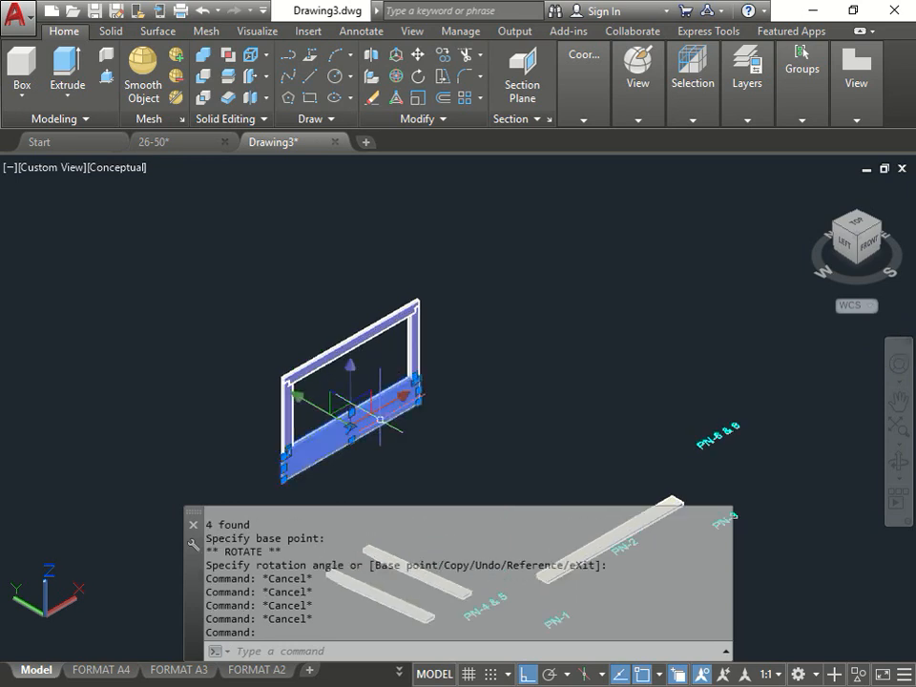
{"action": "key", "text": "Escape"}
{"action": "left_click", "coordinate": [448, 439]}
{"action": "left_click", "coordinate": [229, 290]}
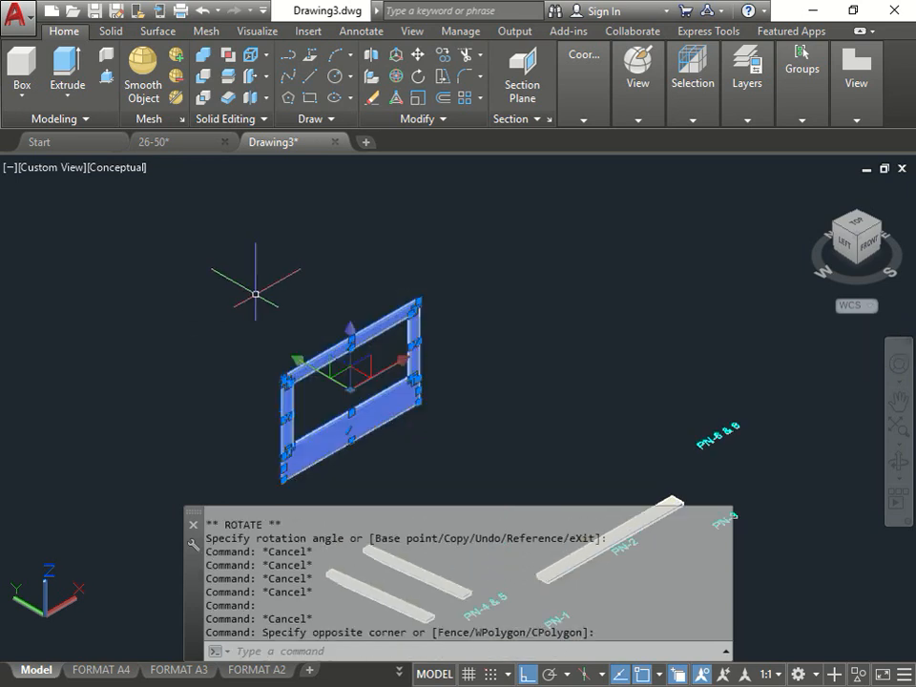
{"action": "type", "text": "m"}
{"action": "key", "text": "Return"}
{"action": "scroll", "coordinate": [297, 448], "scroll_direction": "up", "scroll_amount": 6}
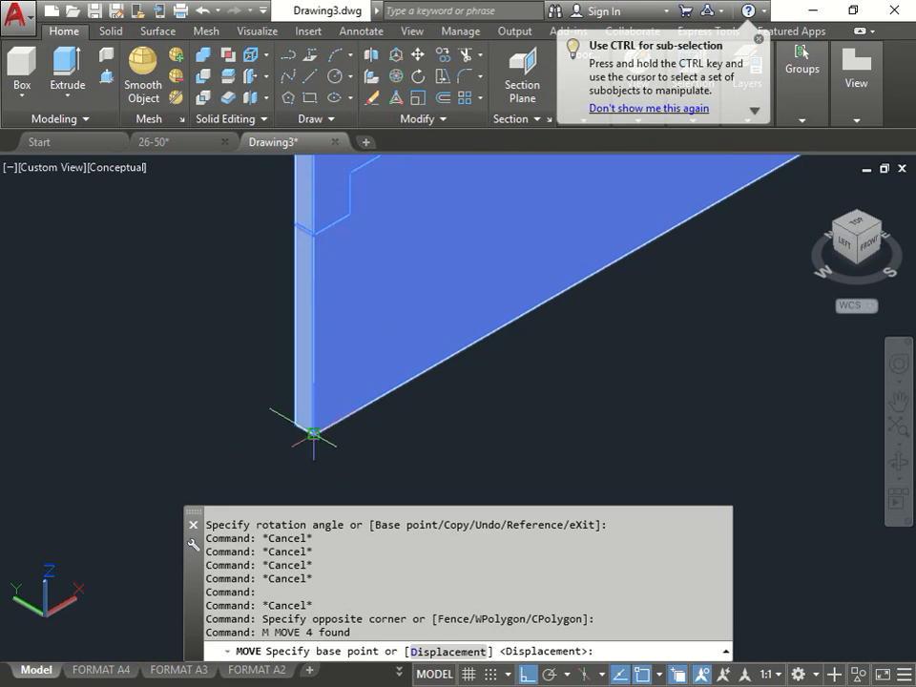
{"action": "left_click", "coordinate": [313, 434]}
{"action": "scroll", "coordinate": [318, 425], "scroll_direction": "down", "scroll_amount": 5}
{"action": "middle_click_drag", "start_coordinate": [490, 363], "coordinate": [122, 382]}
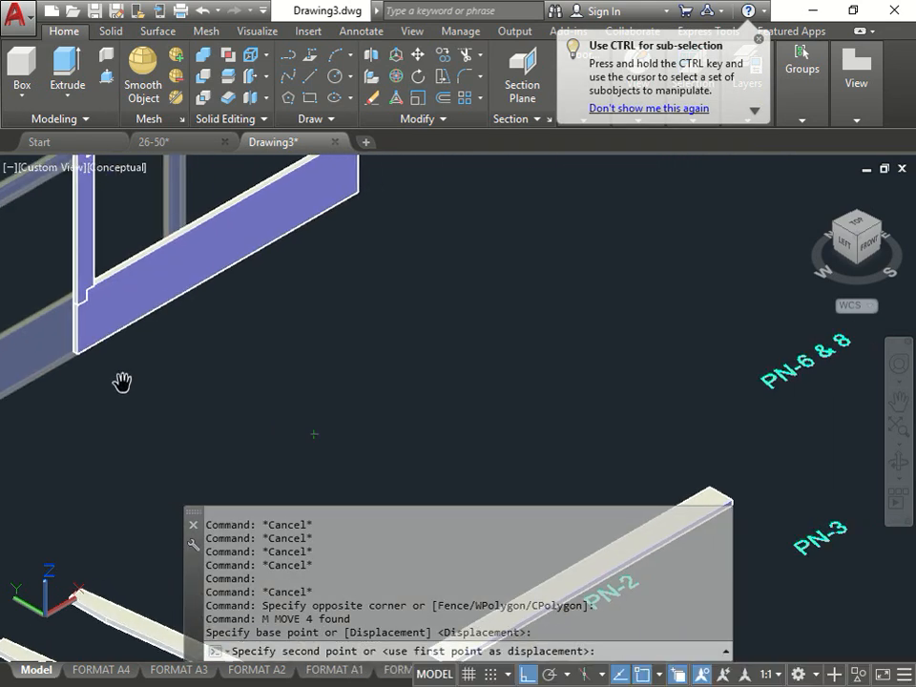
{"action": "scroll", "coordinate": [211, 361], "scroll_direction": "down", "scroll_amount": 5}
{"action": "scroll", "coordinate": [433, 324], "scroll_direction": "up", "scroll_amount": 6}
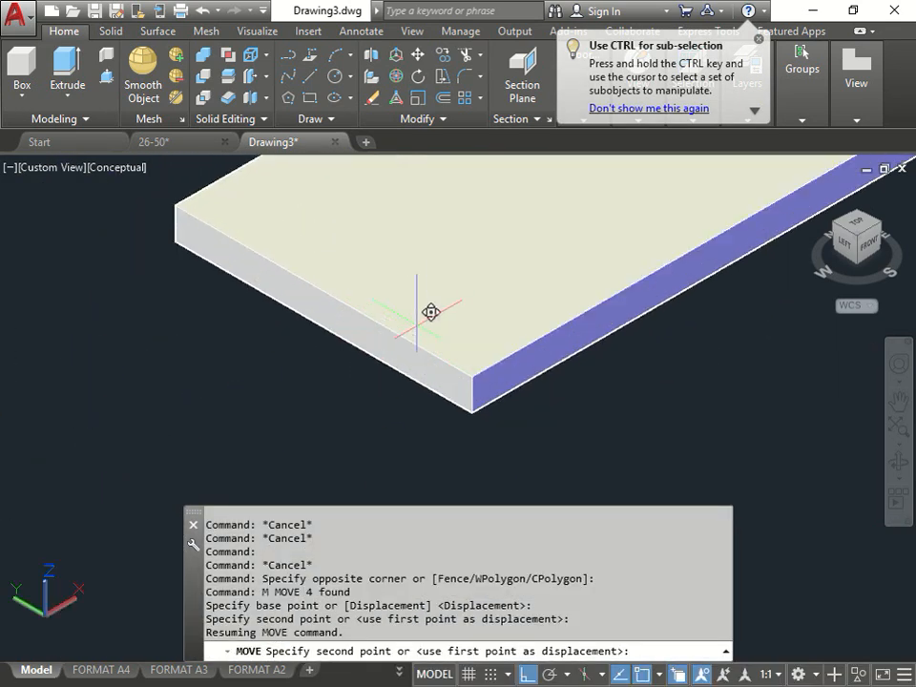
{"action": "scroll", "coordinate": [487, 343], "scroll_direction": "up", "scroll_amount": 3}
{"action": "scroll", "coordinate": [471, 377], "scroll_direction": "down", "scroll_amount": 5}
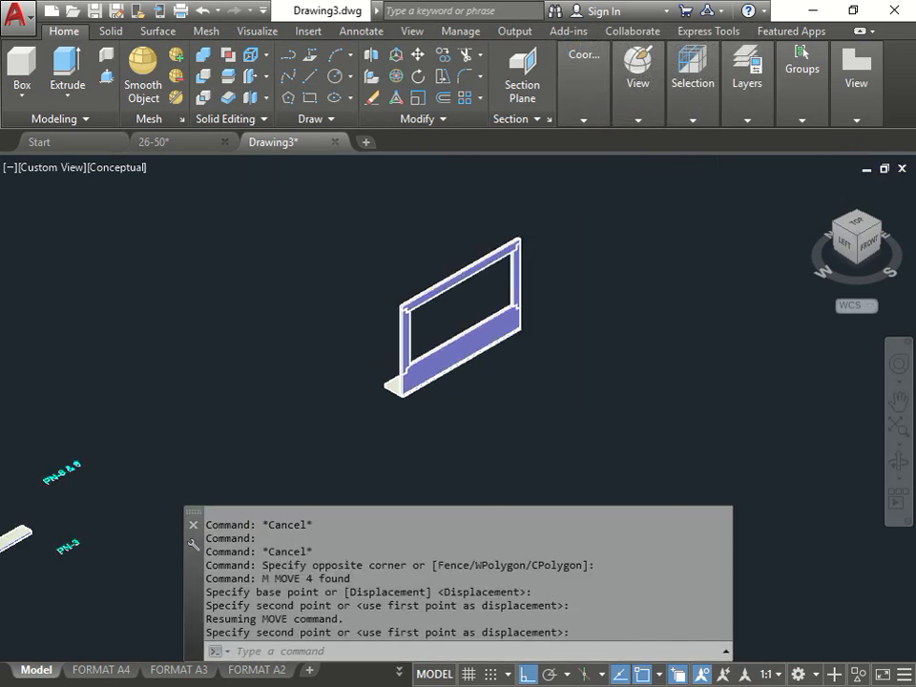
- Erase the PN-1, PN-3 and PN-6 & 8 text labels
{"action": "scroll", "coordinate": [402, 346], "scroll_direction": "down", "scroll_amount": 4}
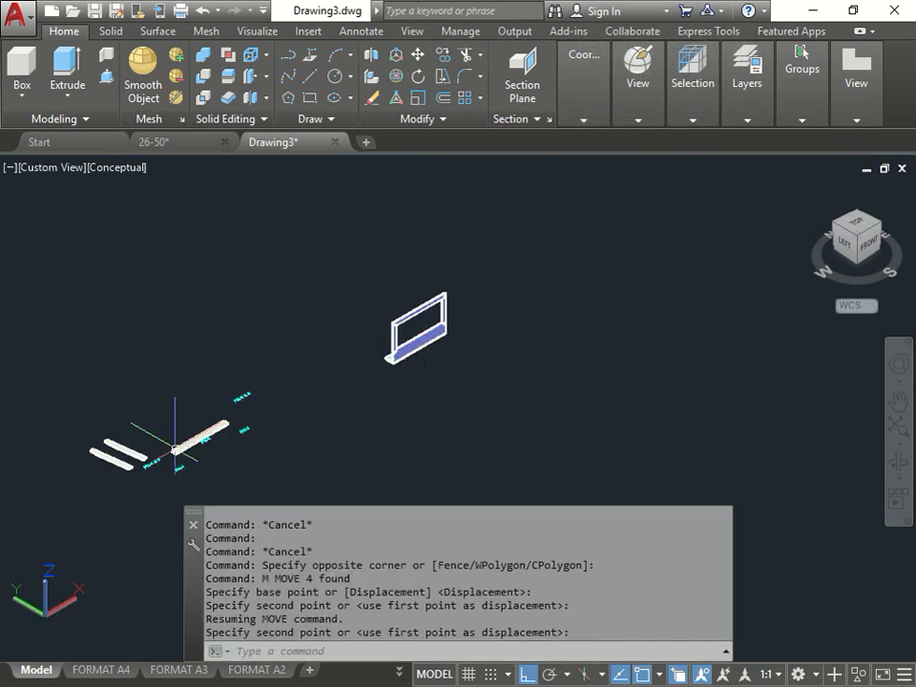
{"action": "scroll", "coordinate": [174, 449], "scroll_direction": "up", "scroll_amount": 3}
{"action": "left_click", "coordinate": [191, 473]}
{"action": "key", "text": "Delete"}
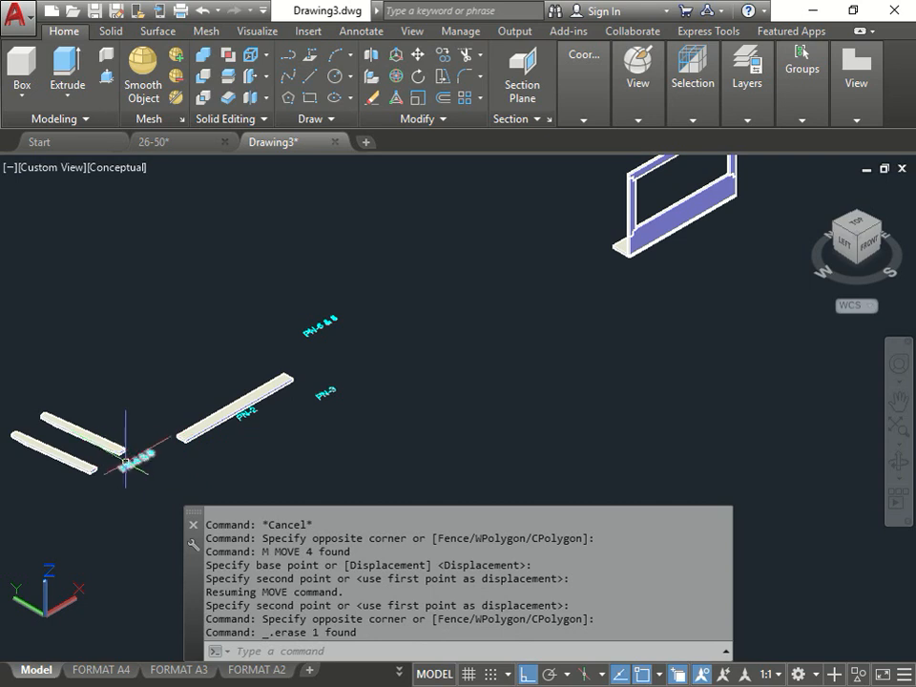
{"action": "left_click", "coordinate": [330, 394]}
{"action": "key", "text": "Delete"}
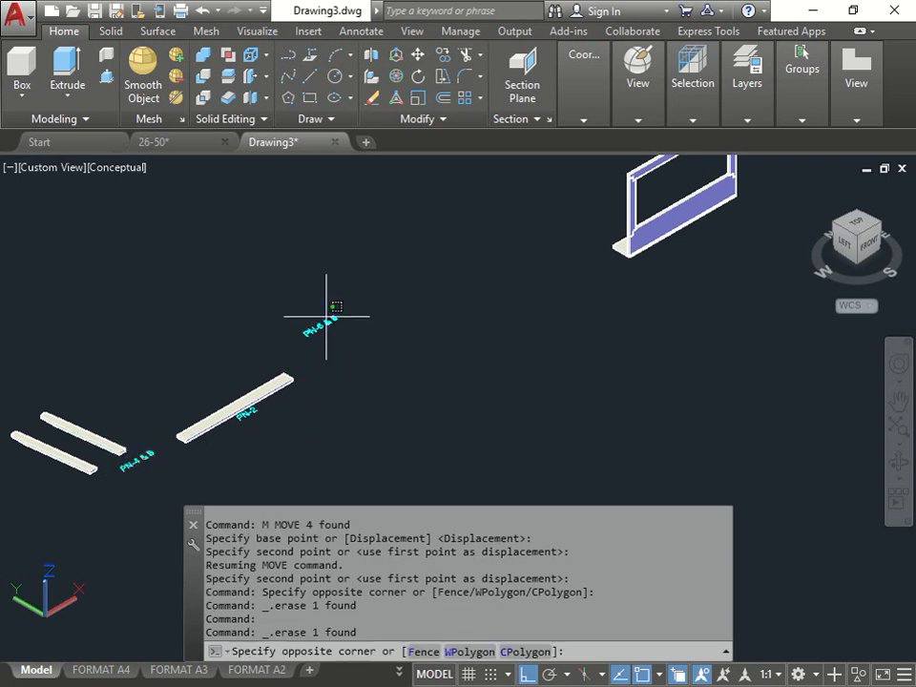
{"action": "left_click", "coordinate": [315, 344]}
{"action": "key", "text": "Delete"}
- Move the PN-2 board by its left end to the left end of the upright frame, above the base board
{"action": "scroll", "coordinate": [216, 351], "scroll_direction": "up", "scroll_amount": 4}
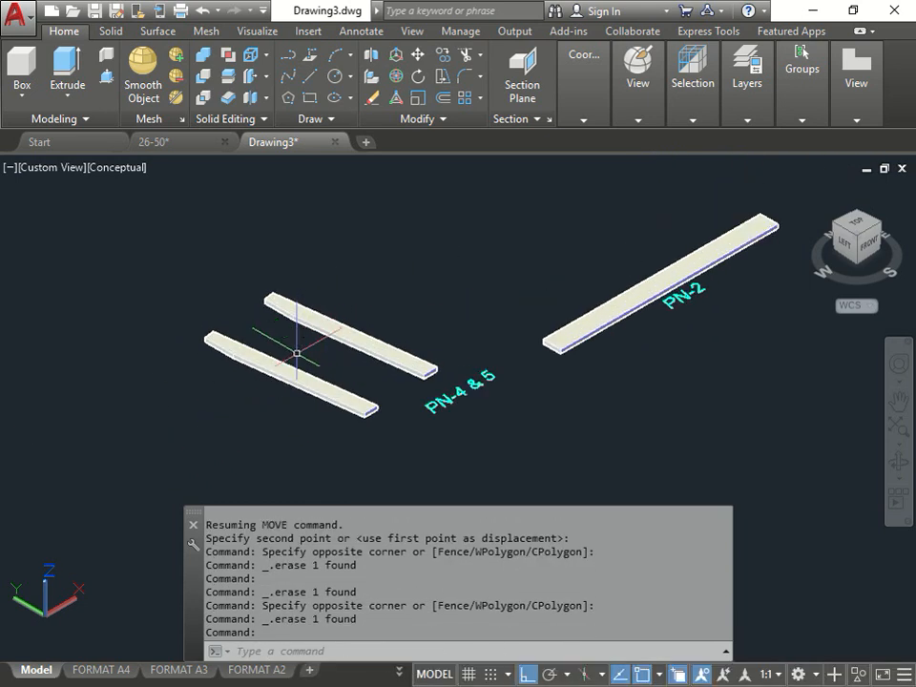
{"action": "left_click", "coordinate": [289, 367]}
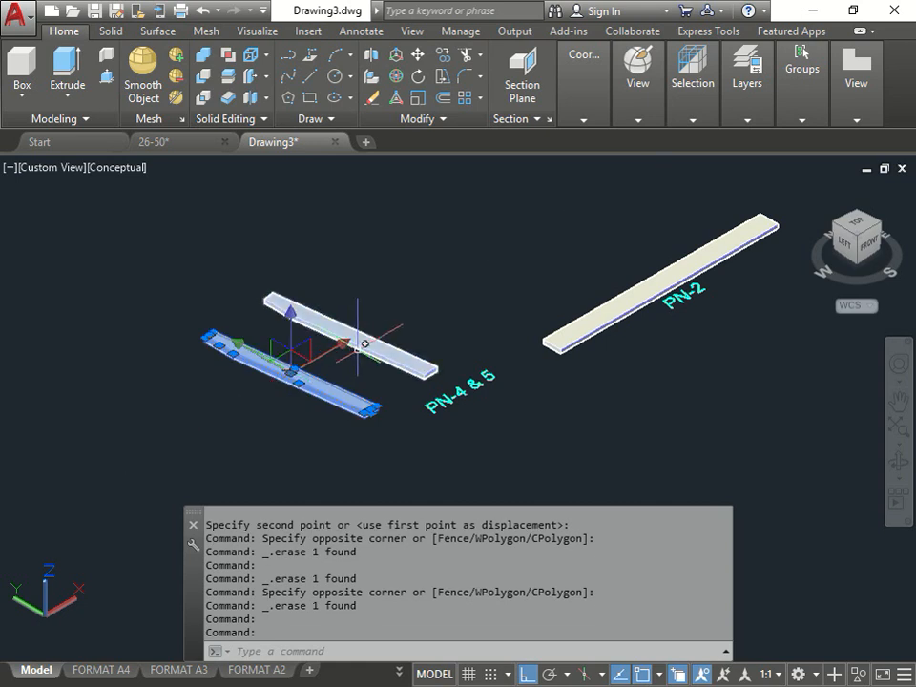
{"action": "key", "text": "Escape"}
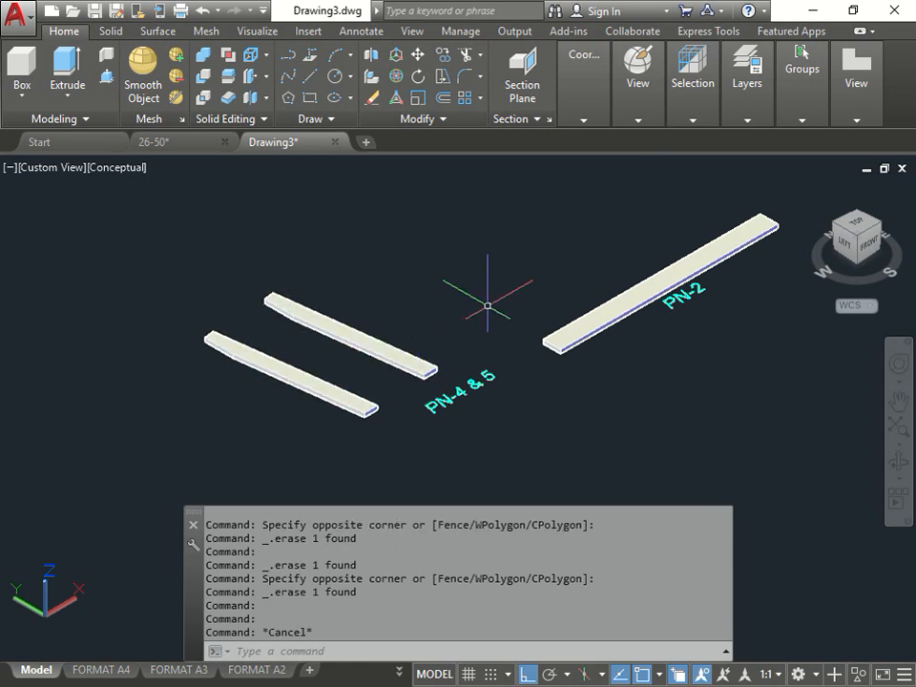
{"action": "middle_click_drag", "start_coordinate": [512, 338], "coordinate": [300, 381]}
{"action": "left_click", "coordinate": [422, 345]}
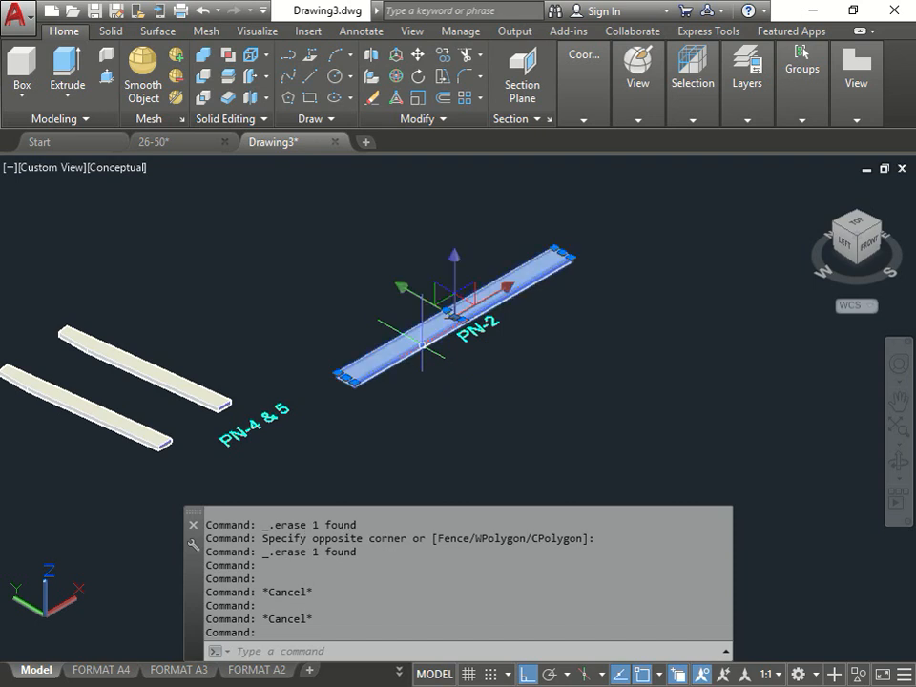
{"action": "key", "text": "Return"}
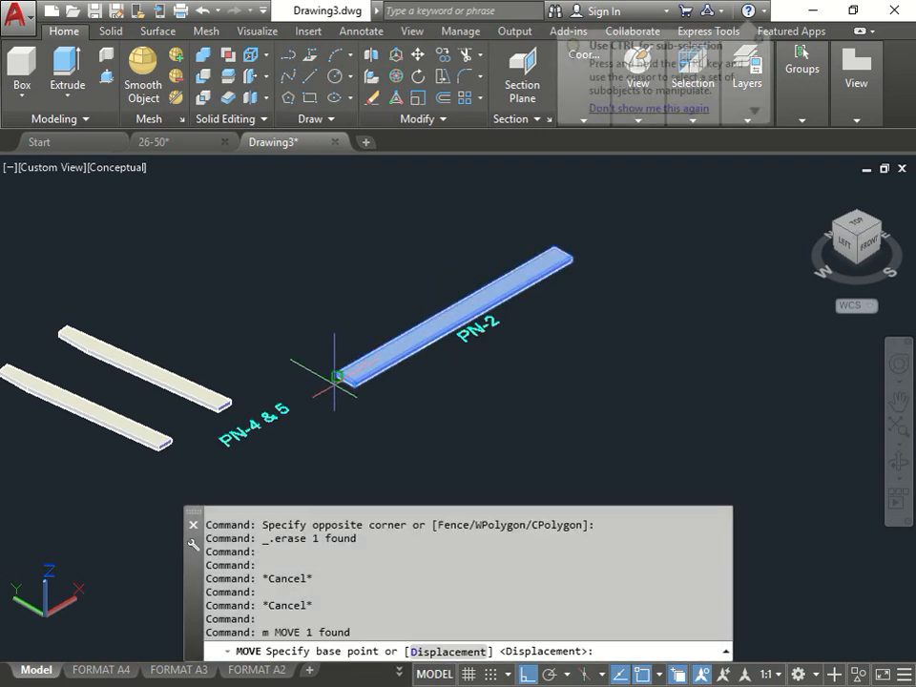
{"action": "scroll", "coordinate": [344, 375], "scroll_direction": "up", "scroll_amount": 5}
{"action": "left_click", "coordinate": [364, 360]}
{"action": "scroll", "coordinate": [320, 364], "scroll_direction": "down", "scroll_amount": 5}
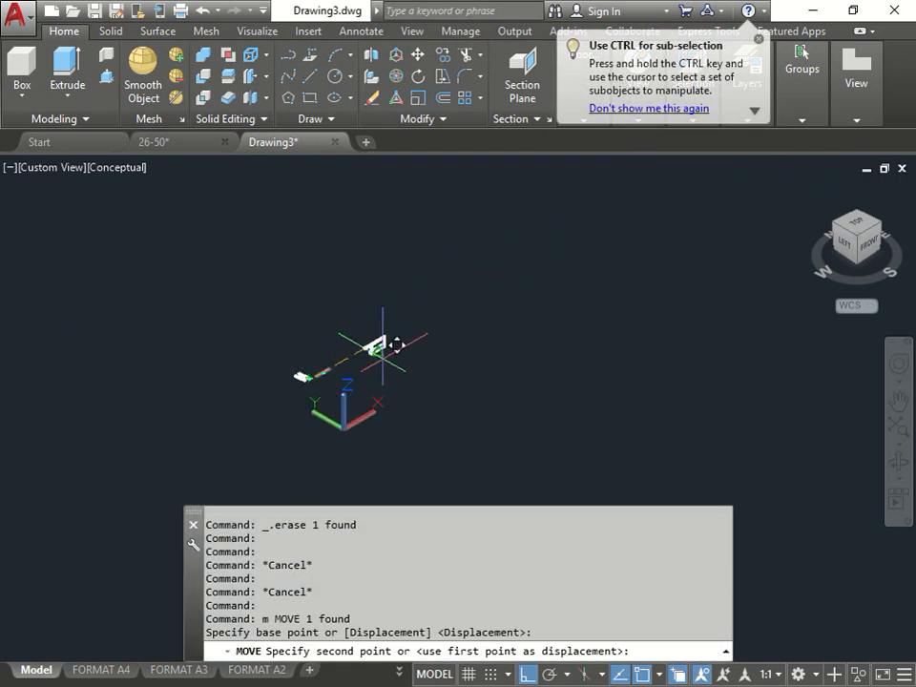
{"action": "scroll", "coordinate": [348, 369], "scroll_direction": "up", "scroll_amount": 6}
{"action": "middle_click_drag", "start_coordinate": [349, 340], "coordinate": [406, 320], "text": "shift"}
{"action": "scroll", "coordinate": [419, 306], "scroll_direction": "up", "scroll_amount": 5}
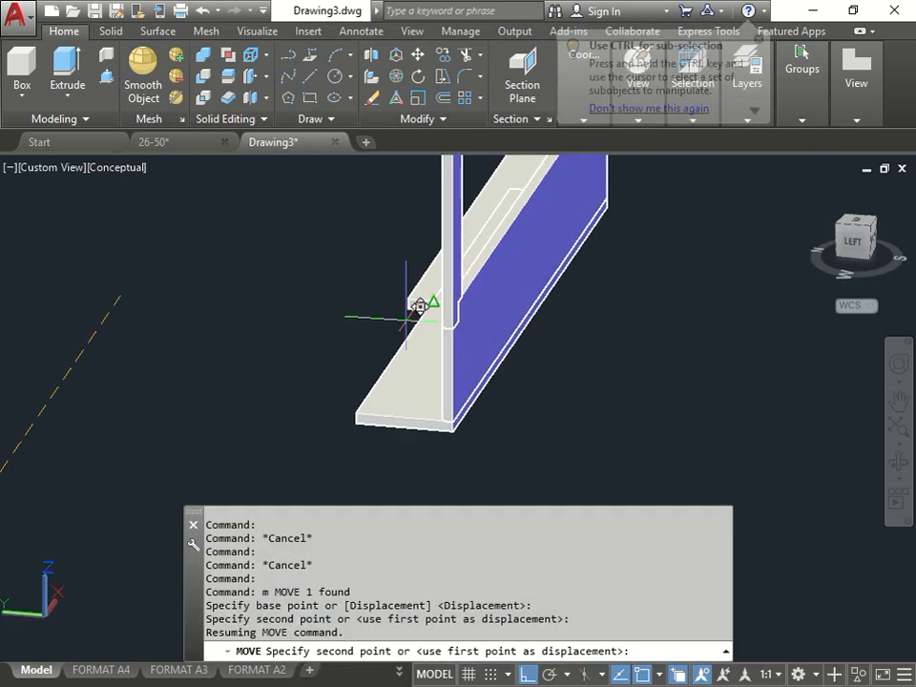
{"action": "scroll", "coordinate": [522, 329], "scroll_direction": "down", "scroll_amount": 3}
{"action": "key", "text": "Escape"}
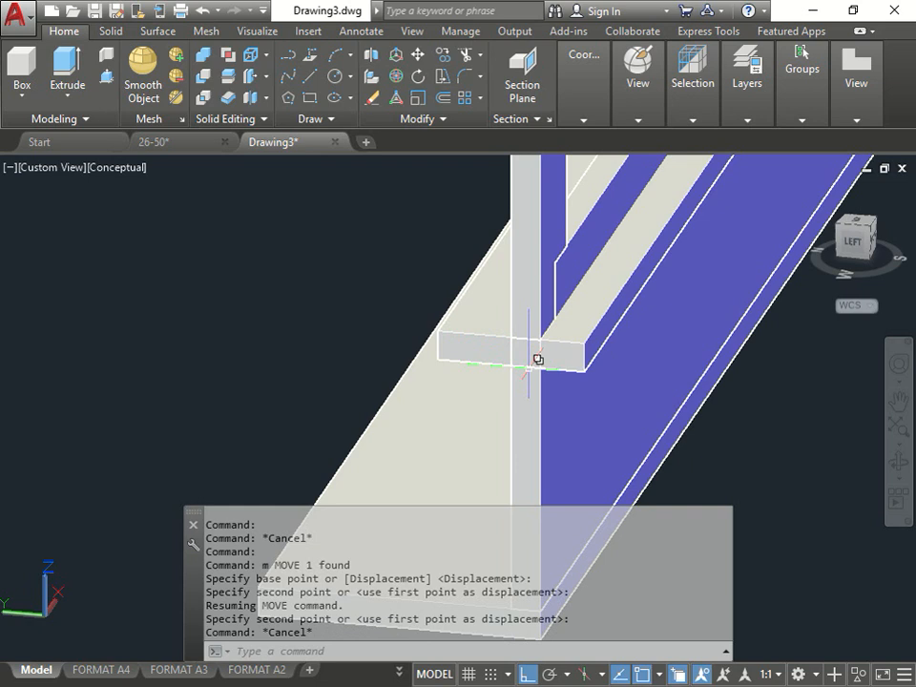
{"action": "scroll", "coordinate": [538, 355], "scroll_direction": "up", "scroll_amount": 4}
{"action": "left_click", "coordinate": [551, 359]}
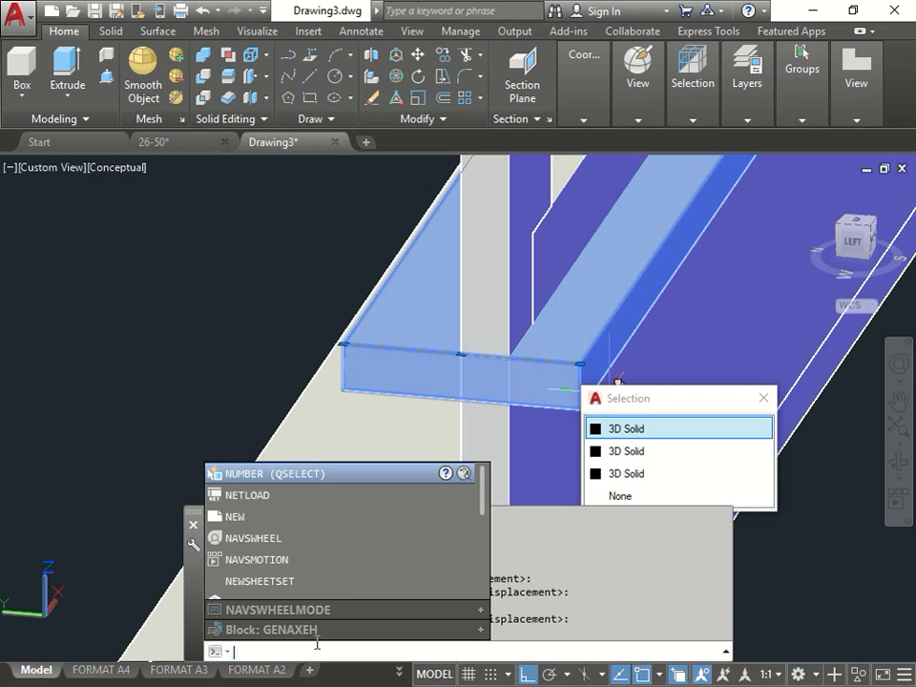
{"action": "type", "text": "mt"}
{"action": "key", "text": "Return"}
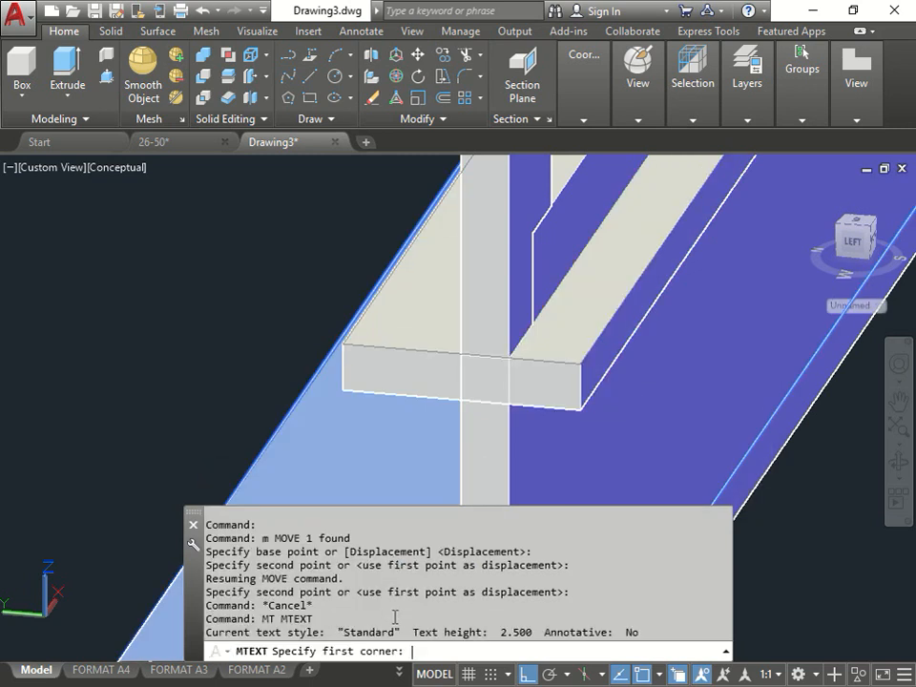
{"action": "key", "text": "Escape"}
{"action": "key", "text": "Escape"}
- Move the PN-2 board straight back by its upper front corner so it meets the left stile's back edge
{"action": "left_click", "coordinate": [426, 343]}
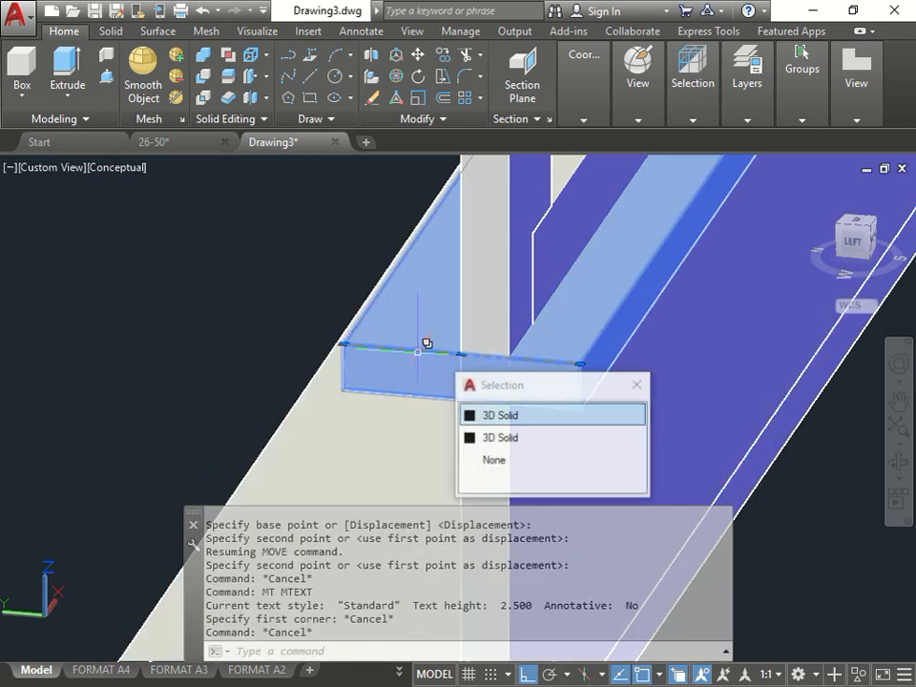
{"action": "left_click", "coordinate": [494, 416]}
{"action": "type", "text": "m"}
{"action": "key", "text": "Return"}
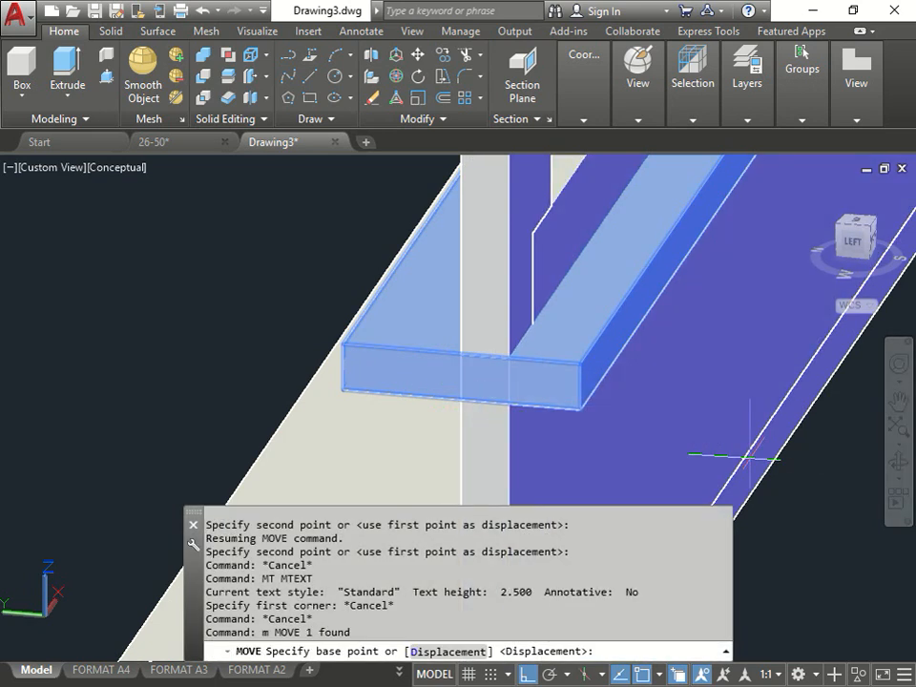
{"action": "left_click", "coordinate": [579, 362]}
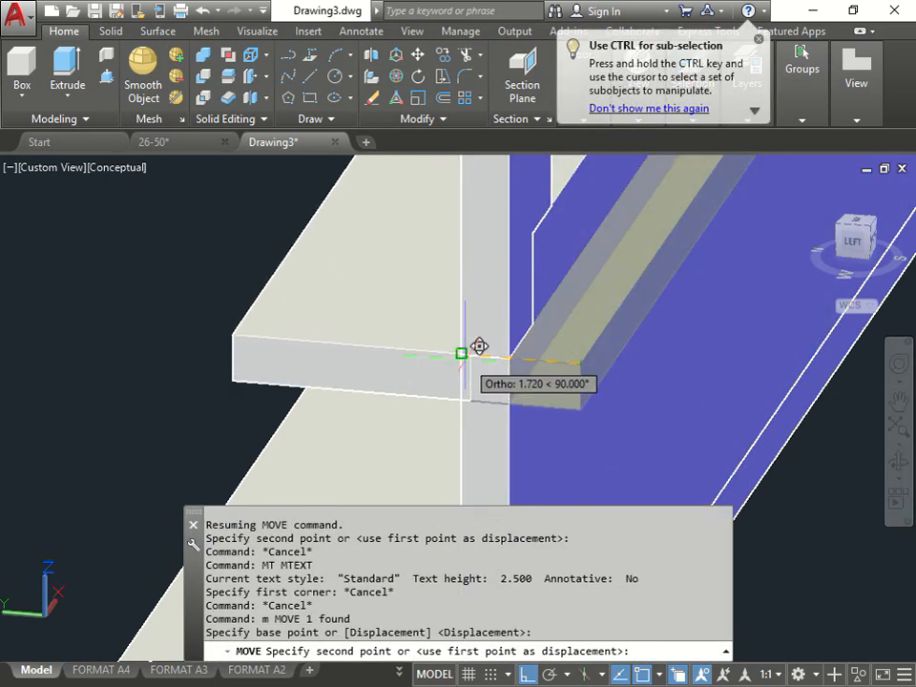
{"action": "key", "text": "Escape"}
- Rotate both PN-4 & 5 pieces 90° about the X axis so they stand upright
{"action": "scroll", "coordinate": [496, 358], "scroll_direction": "down", "scroll_amount": 5}
{"action": "middle_click_drag", "start_coordinate": [512, 368], "coordinate": [564, 282], "text": "shift"}
{"action": "scroll", "coordinate": [477, 435], "scroll_direction": "down", "scroll_amount": 5}
{"action": "middle_click_drag", "start_coordinate": [351, 334], "coordinate": [304, 403], "text": "shift"}
{"action": "scroll", "coordinate": [168, 452], "scroll_direction": "up", "scroll_amount": 4}
{"action": "left_click", "coordinate": [216, 404]}
{"action": "left_click", "coordinate": [101, 502]}
{"action": "left_click", "coordinate": [389, 83]}
{"action": "middle_click_drag", "start_coordinate": [287, 332], "coordinate": [387, 218]}
{"action": "left_click", "coordinate": [206, 304]}
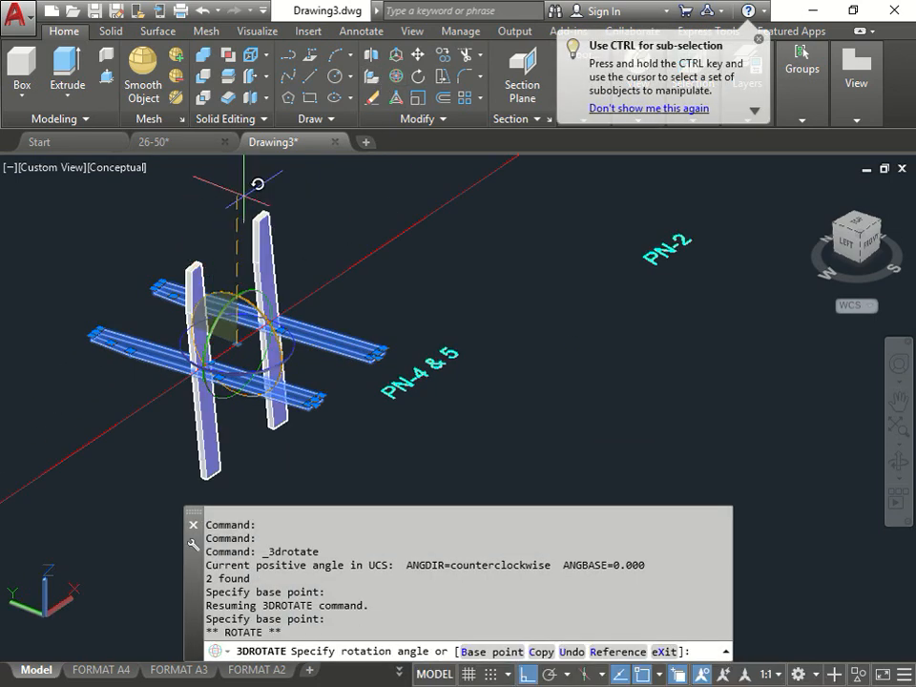
{"action": "key", "text": "Escape"}
{"action": "key", "text": "Escape"}
- Erase the PN-2 and PN-4 & 5 text labels
{"action": "scroll", "coordinate": [270, 272], "scroll_direction": "down", "scroll_amount": 4}
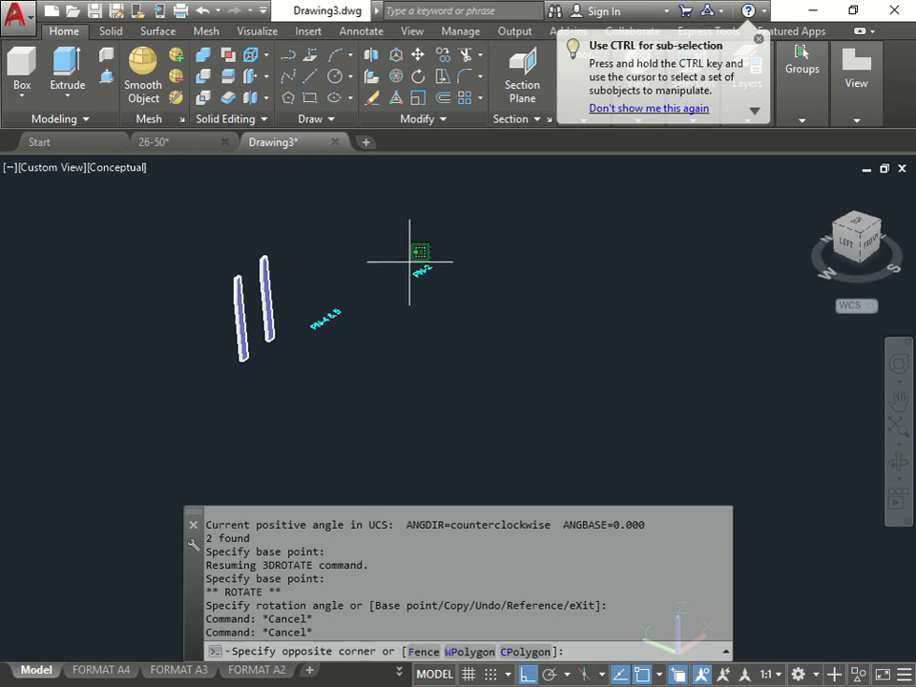
{"action": "left_click", "coordinate": [317, 321]}
{"action": "key", "text": "Delete"}
- Move both PN-4 & 5 pieces closer to the assembled frame, beside its left end
{"action": "scroll", "coordinate": [334, 321], "scroll_direction": "up", "scroll_amount": 3}
{"action": "scroll", "coordinate": [362, 317], "scroll_direction": "down", "scroll_amount": 6}
{"action": "left_click", "coordinate": [340, 333]}
{"action": "left_click", "coordinate": [256, 409]}
{"action": "type", "text": "m"}
{"action": "key", "text": "Return"}
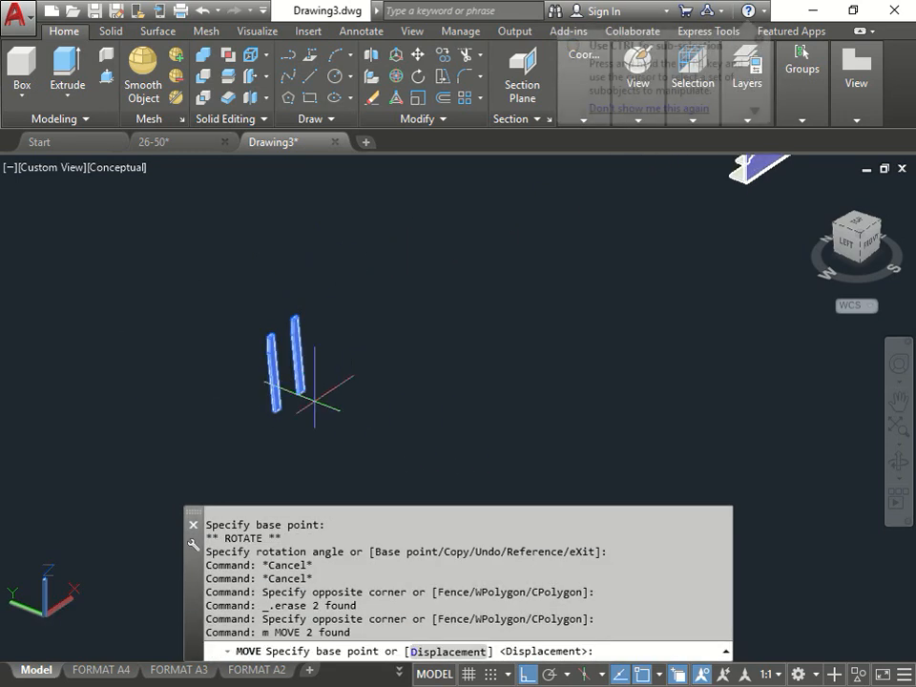
{"action": "left_click", "coordinate": [310, 396]}
{"action": "scroll", "coordinate": [521, 358], "scroll_direction": "down", "scroll_amount": 3}
{"action": "scroll", "coordinate": [604, 231], "scroll_direction": "up", "scroll_amount": 5}
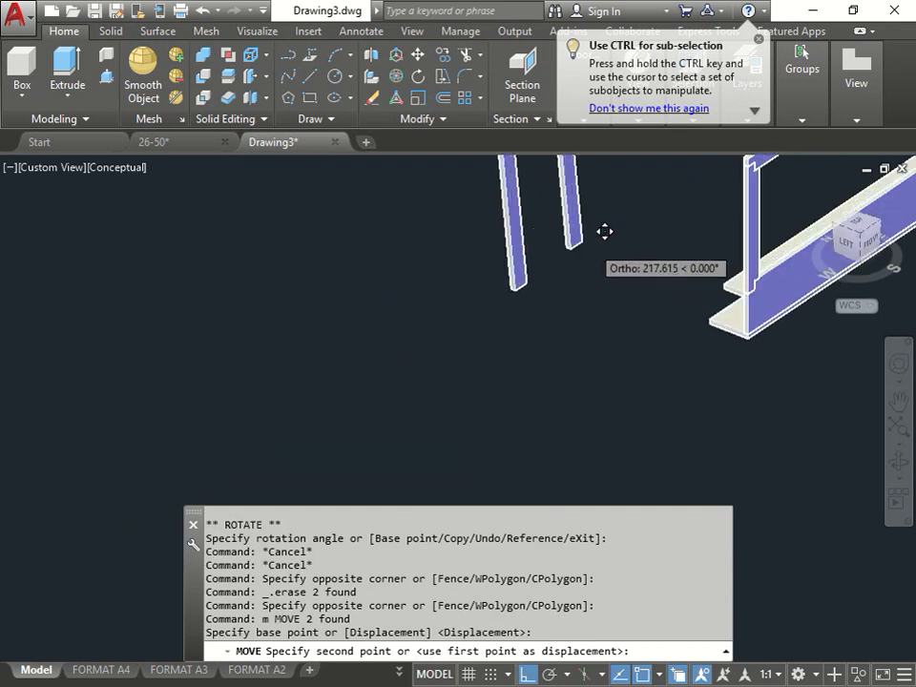
{"action": "middle_click_drag", "start_coordinate": [590, 247], "coordinate": [327, 313]}
{"action": "scroll", "coordinate": [372, 314], "scroll_direction": "up", "scroll_amount": 2}
{"action": "left_click", "coordinate": [364, 325]}
{"action": "key", "text": "Escape"}
{"action": "scroll", "coordinate": [354, 356], "scroll_direction": "down", "scroll_amount": 3}
{"action": "middle_click_drag", "start_coordinate": [351, 359], "coordinate": [339, 435]}
- Check the orientation of side supports 4 and 5 in the side view of Content 3b.pdf in Acrobat Reader, and return to AutoCAD
{"action": "left_click_drag", "start_coordinate": [2, 25], "coordinate": [327, 1]}
{"action": "left_click_drag", "start_coordinate": [325, 676], "coordinate": [419, 678]}
{"action": "scroll", "coordinate": [583, 528], "scroll_direction": "down", "scroll_amount": 3}
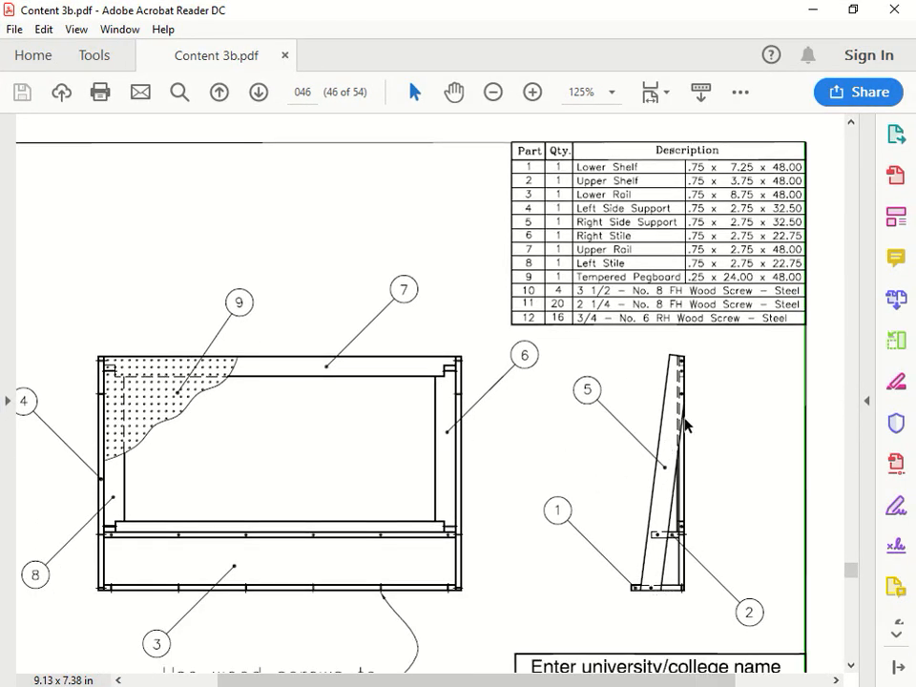
{"action": "left_click_drag", "start_coordinate": [657, 6], "coordinate": [0, 106]}
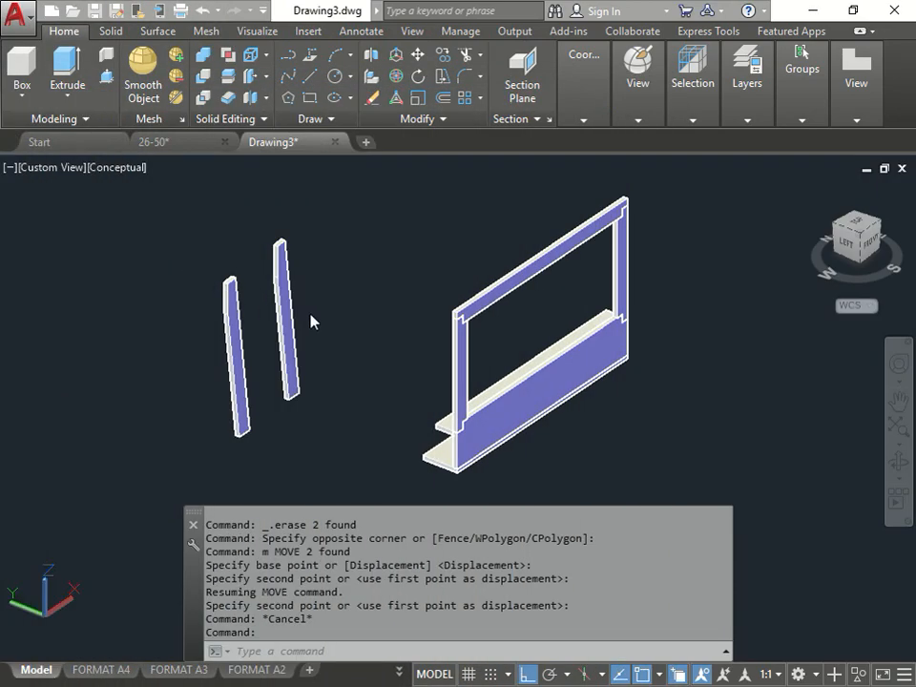
- Rotate both PN-4 & 5 pieces 90° about the Z axis so their broad faces point left
{"action": "left_click", "coordinate": [262, 291]}
{"action": "key", "text": "Escape"}
{"action": "left_click", "coordinate": [348, 302]}
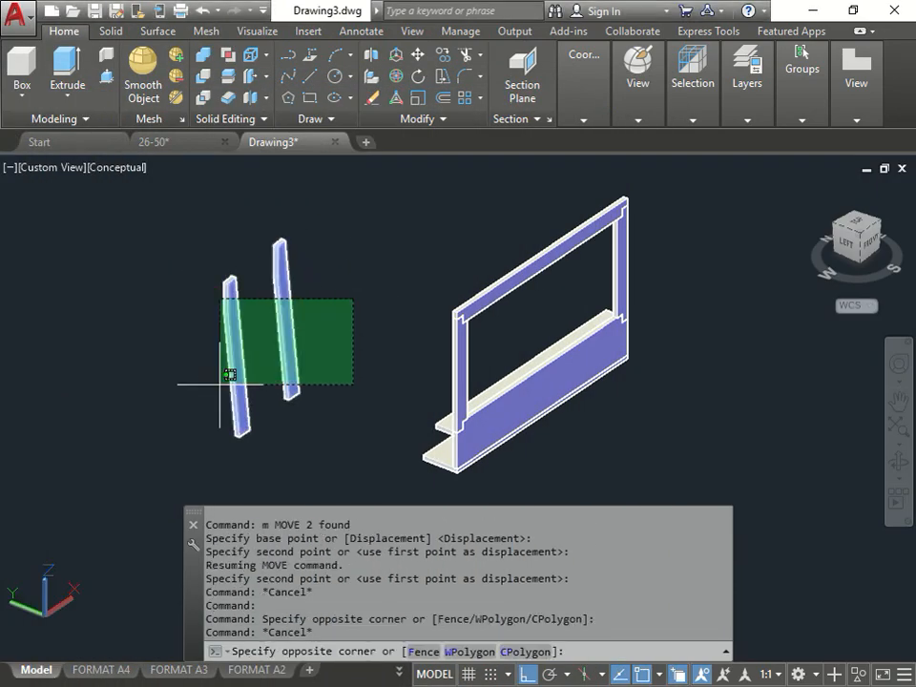
{"action": "left_click", "coordinate": [220, 378]}
{"action": "left_click", "coordinate": [396, 76]}
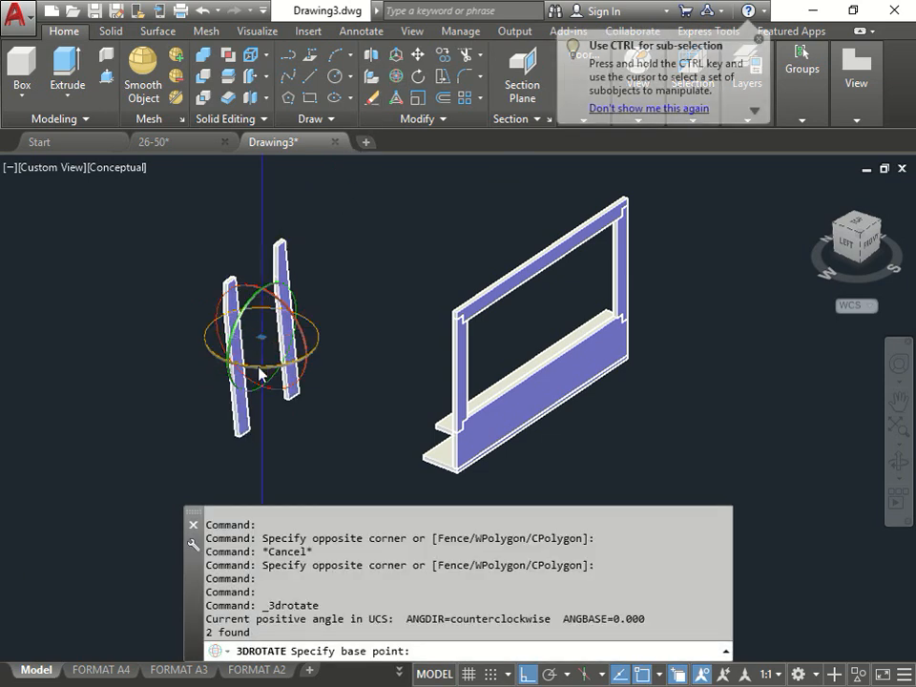
{"action": "left_click", "coordinate": [262, 339]}
{"action": "key", "text": "Escape"}
{"action": "key", "text": "Escape"}
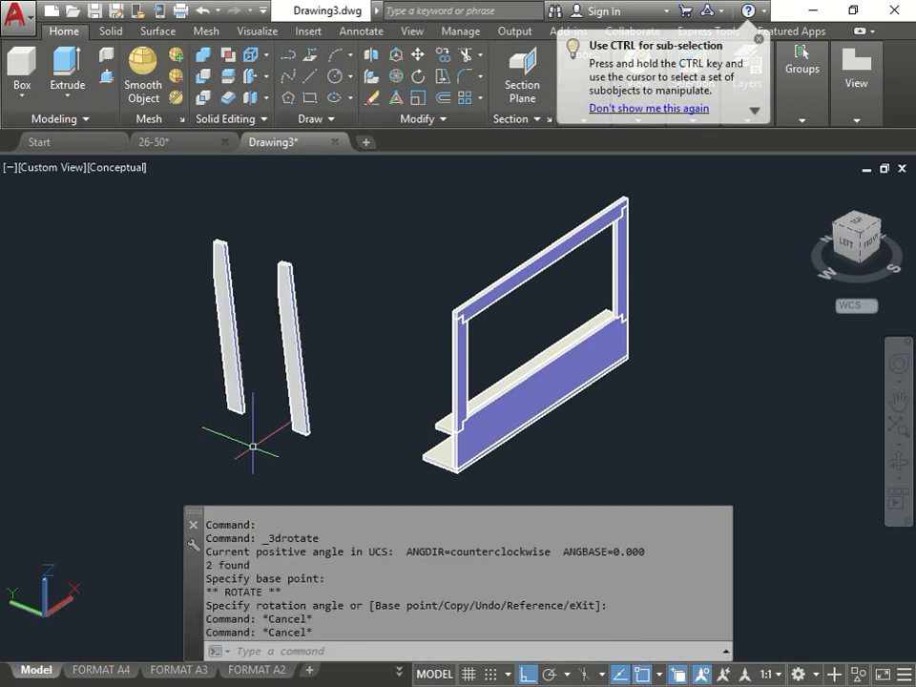
- Rotate both PN-4 & 5 pieces 180° about the Z axis so their straight upper edges face the frame
{"action": "scroll", "coordinate": [246, 348], "scroll_direction": "up", "scroll_amount": 2}
{"action": "middle_click_drag", "start_coordinate": [229, 391], "coordinate": [323, 309], "text": "shift"}
{"action": "key", "text": "Escape"}
{"action": "scroll", "coordinate": [343, 289], "scroll_direction": "down", "scroll_amount": 2}
{"action": "left_click", "coordinate": [362, 287]}
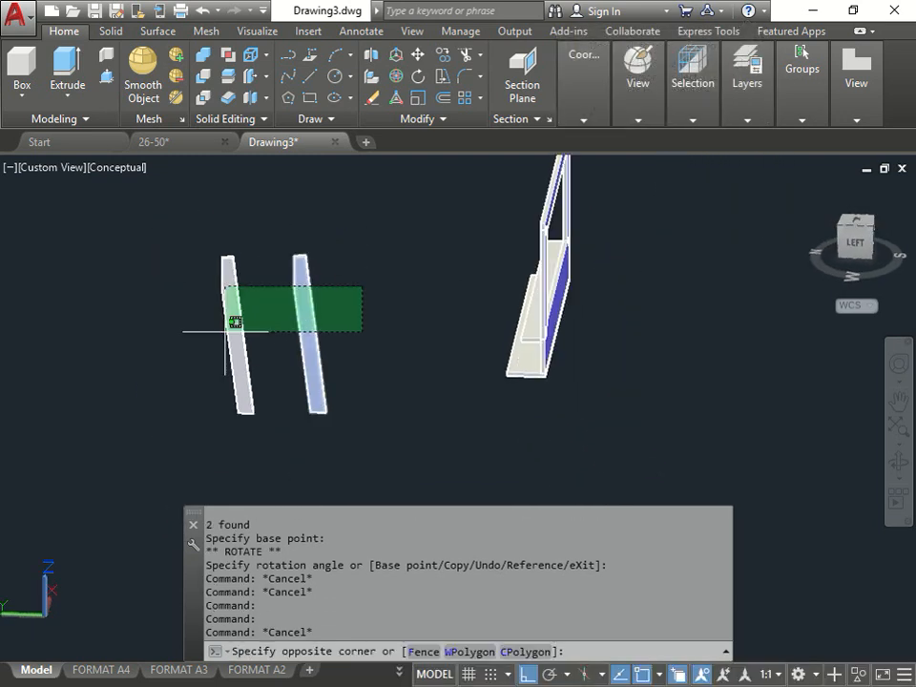
{"action": "left_click", "coordinate": [229, 326]}
{"action": "left_click", "coordinate": [395, 77]}
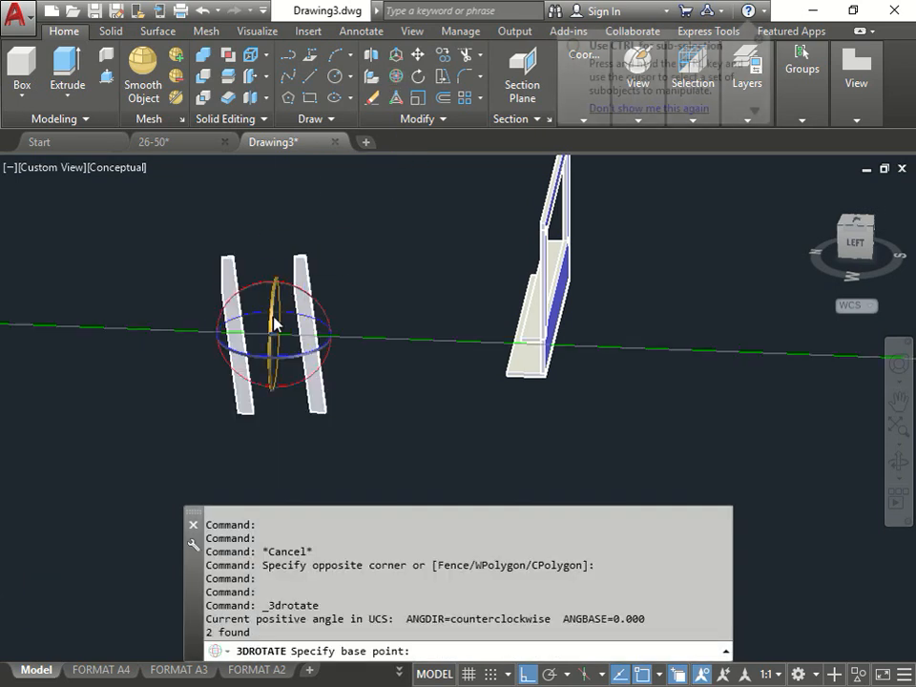
{"action": "left_click", "coordinate": [274, 334]}
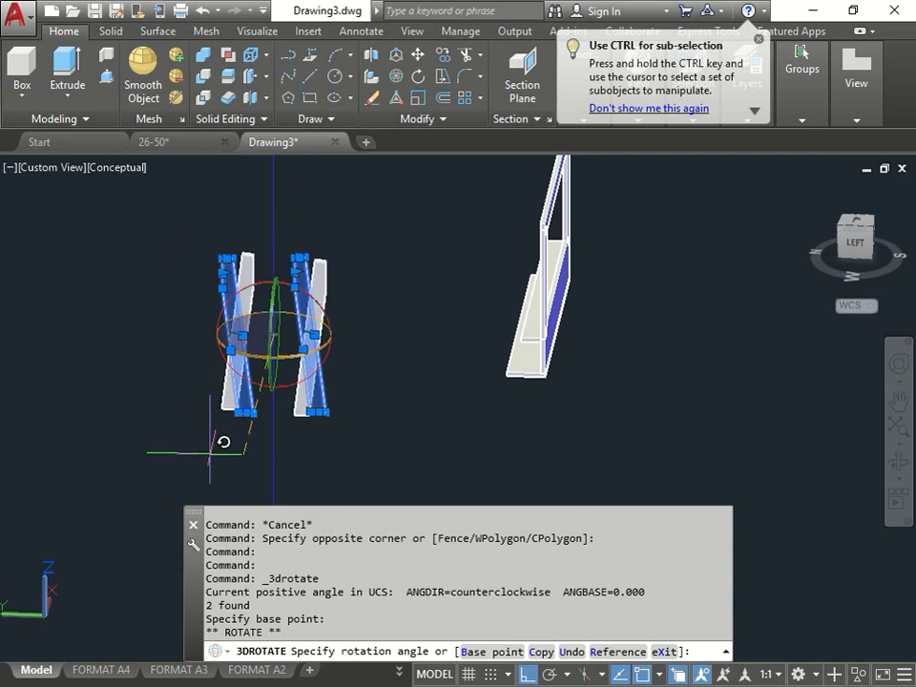
{"action": "key", "text": "Escape"}
{"action": "key", "text": "Escape"}
{"action": "key", "text": "Escape"}
{"action": "scroll", "coordinate": [333, 300], "scroll_direction": "up", "scroll_amount": 3}
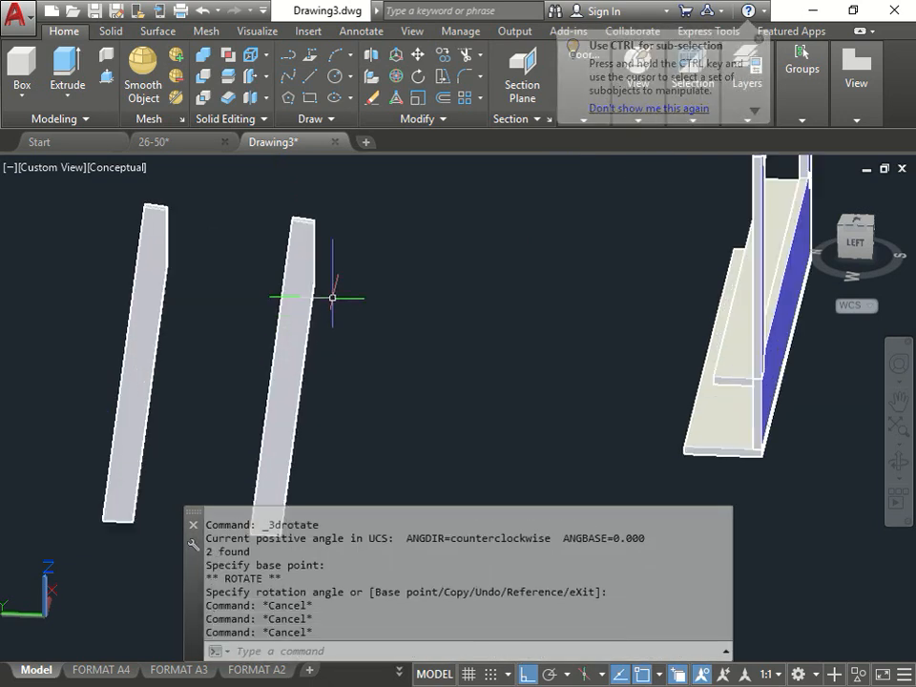
{"action": "key", "text": "Escape"}
- Move the PN-4 & 5 piece nearest the frame by its upper corner to the top back corner of the left stile
{"action": "left_click", "coordinate": [313, 285]}
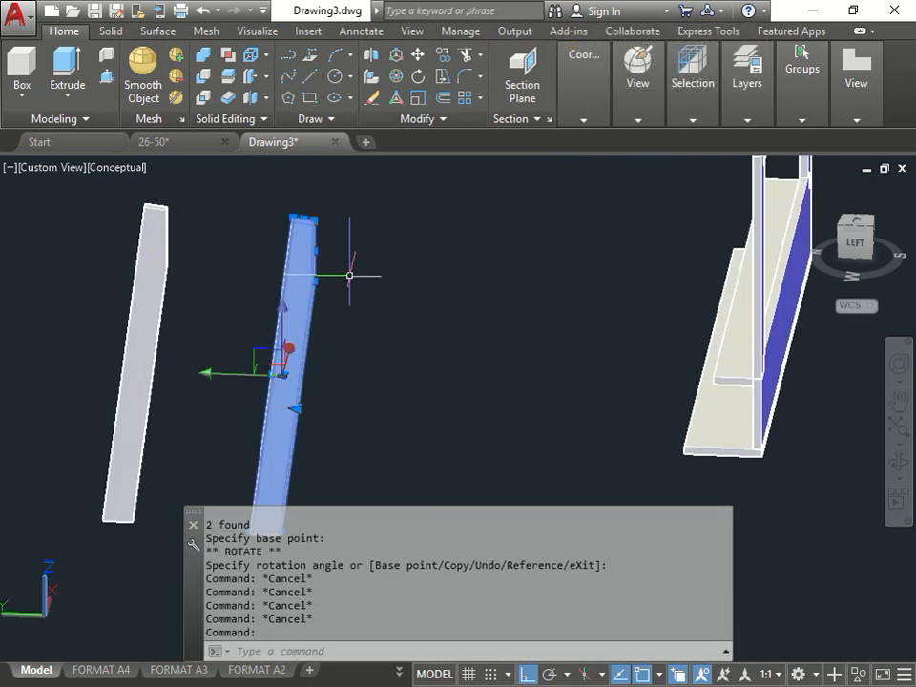
{"action": "type", "text": "m"}
{"action": "key", "text": "Return"}
{"action": "scroll", "coordinate": [309, 231], "scroll_direction": "up", "scroll_amount": 5}
{"action": "left_click", "coordinate": [307, 298]}
{"action": "scroll", "coordinate": [314, 291], "scroll_direction": "down", "scroll_amount": 5}
{"action": "scroll", "coordinate": [424, 324], "scroll_direction": "up", "scroll_amount": 6}
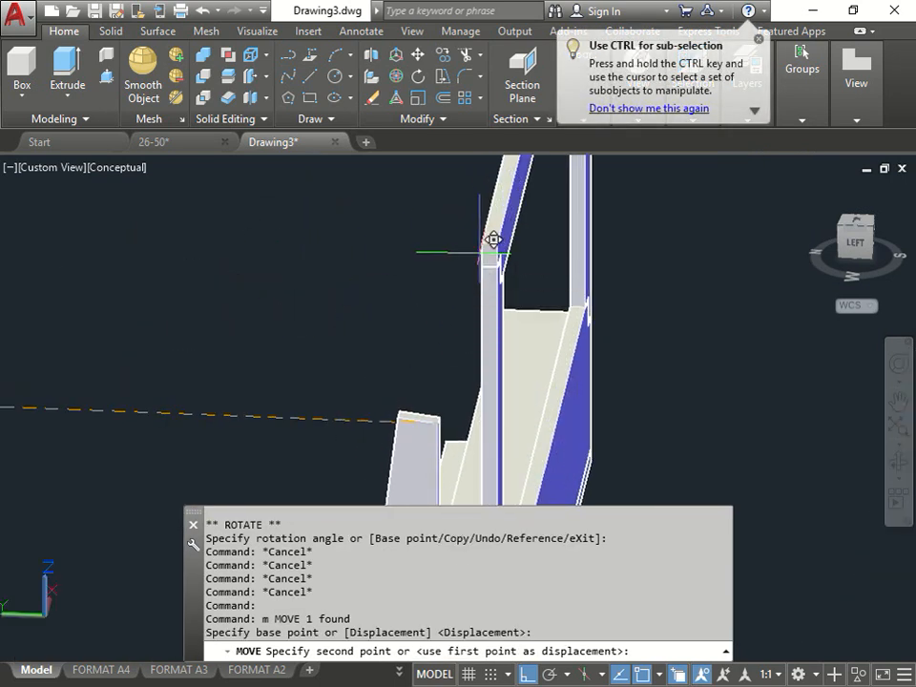
{"action": "key", "text": "Escape"}
{"action": "scroll", "coordinate": [367, 324], "scroll_direction": "down", "scroll_amount": 5}
{"action": "scroll", "coordinate": [404, 357], "scroll_direction": "up", "scroll_amount": 8}
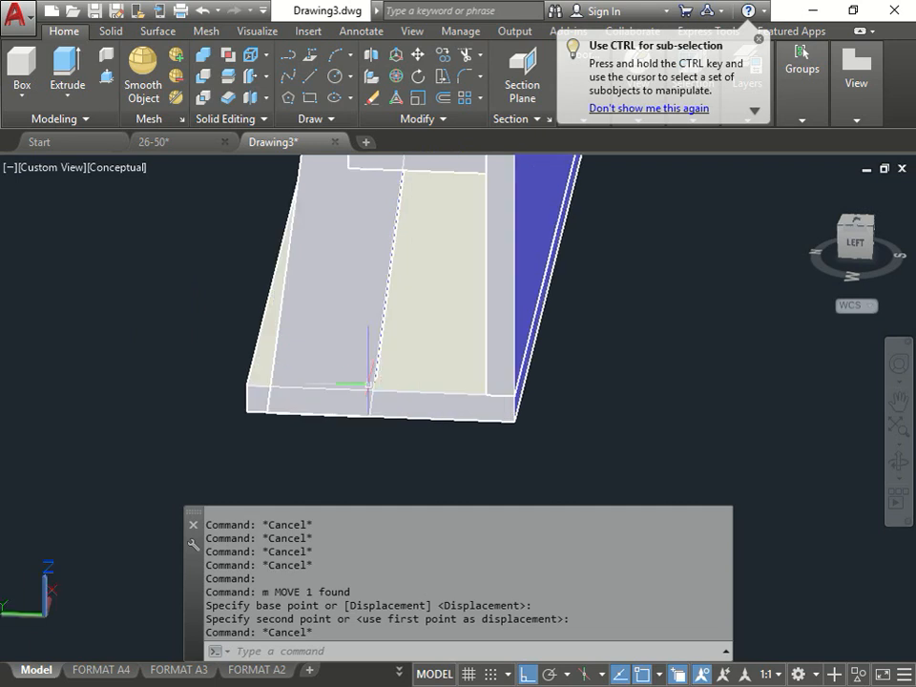
{"action": "middle_click_drag", "start_coordinate": [404, 357], "coordinate": [515, 339], "text": "shift"}
{"action": "scroll", "coordinate": [424, 355], "scroll_direction": "down", "scroll_amount": 6}
{"action": "middle_click_drag", "start_coordinate": [425, 349], "coordinate": [397, 413]}
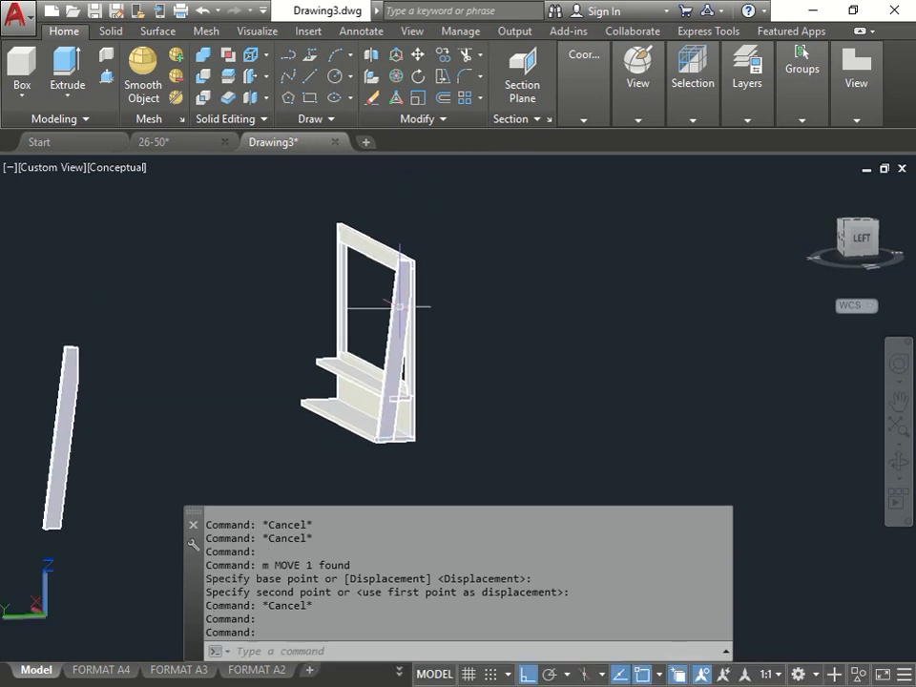
- Move the left side support outward by its own thickness, from its inner to its outer top corner, so it clears the shelves
{"action": "scroll", "coordinate": [397, 260], "scroll_direction": "up", "scroll_amount": 5}
{"action": "scroll", "coordinate": [402, 317], "scroll_direction": "up", "scroll_amount": 4}
{"action": "scroll", "coordinate": [403, 306], "scroll_direction": "down", "scroll_amount": 5}
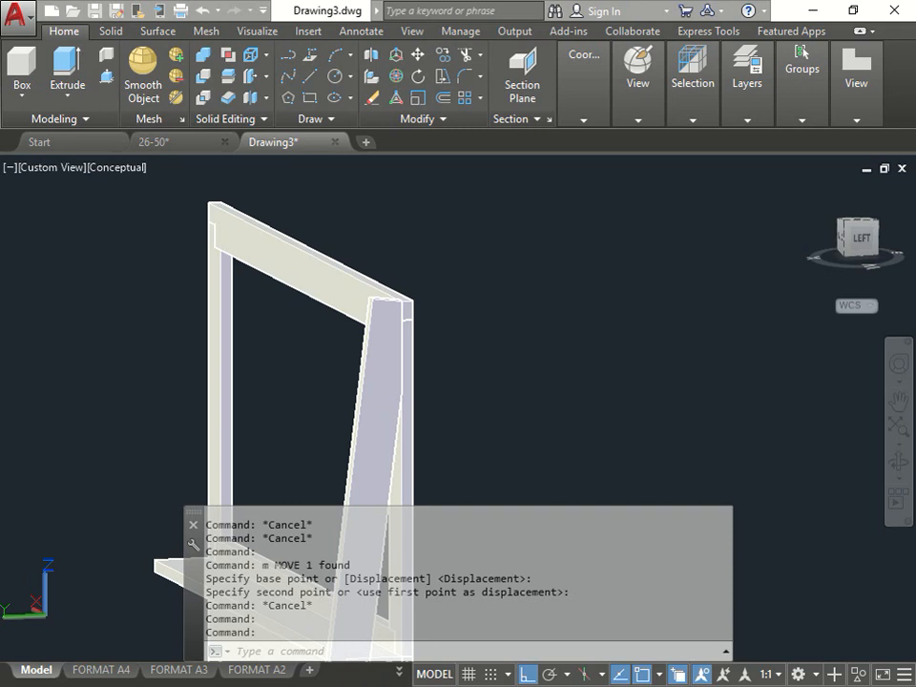
{"action": "scroll", "coordinate": [100, 329], "scroll_direction": "down", "scroll_amount": 6}
{"action": "key", "text": "Escape"}
{"action": "scroll", "coordinate": [165, 329], "scroll_direction": "up", "scroll_amount": 6}
{"action": "middle_click_drag", "start_coordinate": [106, 381], "coordinate": [174, 311], "text": "shift"}
{"action": "scroll", "coordinate": [168, 241], "scroll_direction": "up", "scroll_amount": 4}
{"action": "left_click", "coordinate": [108, 305]}
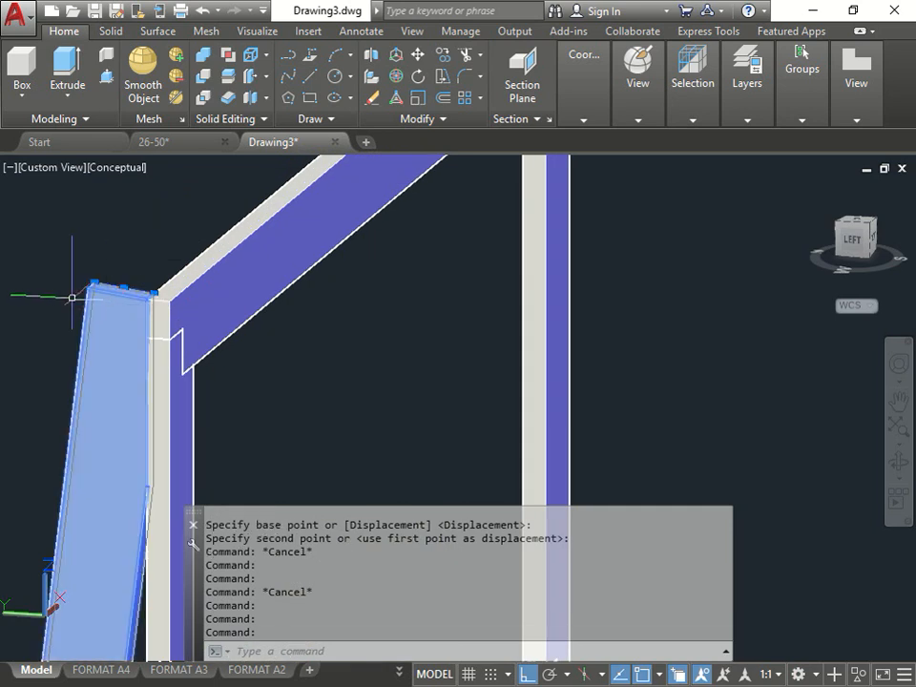
{"action": "type", "text": "m"}
{"action": "key", "text": "Return"}
{"action": "scroll", "coordinate": [62, 324], "scroll_direction": "up", "scroll_amount": 5}
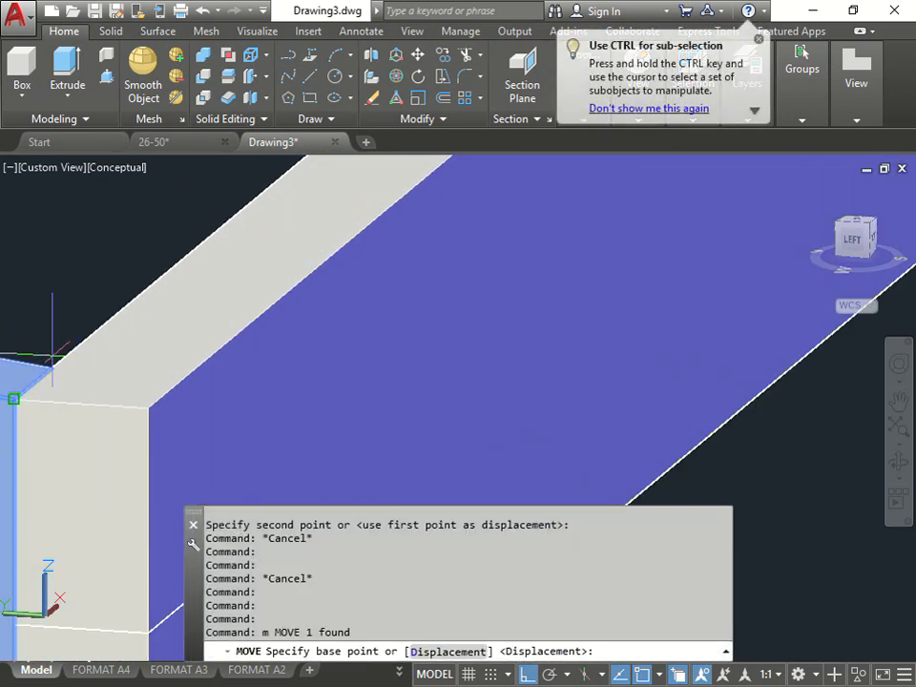
{"action": "left_click", "coordinate": [51, 367]}
{"action": "key", "text": "Escape"}
{"action": "scroll", "coordinate": [152, 391], "scroll_direction": "down", "scroll_amount": 5}
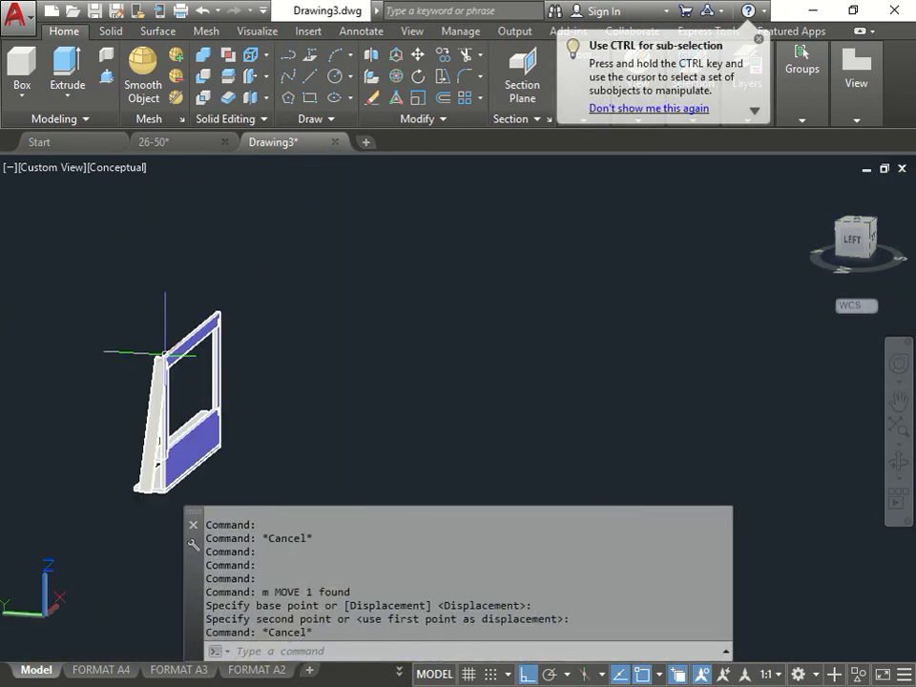
{"action": "scroll", "coordinate": [150, 504], "scroll_direction": "up", "scroll_amount": 5}
{"action": "scroll", "coordinate": [159, 485], "scroll_direction": "down", "scroll_amount": 8}
- Move the remaining PN-4 & 5 piece by its upper corner to the top back corner at the frame's right end
{"action": "key", "text": "Escape"}
{"action": "scroll", "coordinate": [143, 454], "scroll_direction": "up", "scroll_amount": 3}
{"action": "middle_click_drag", "start_coordinate": [42, 467], "coordinate": [202, 421]}
{"action": "left_click", "coordinate": [130, 438]}
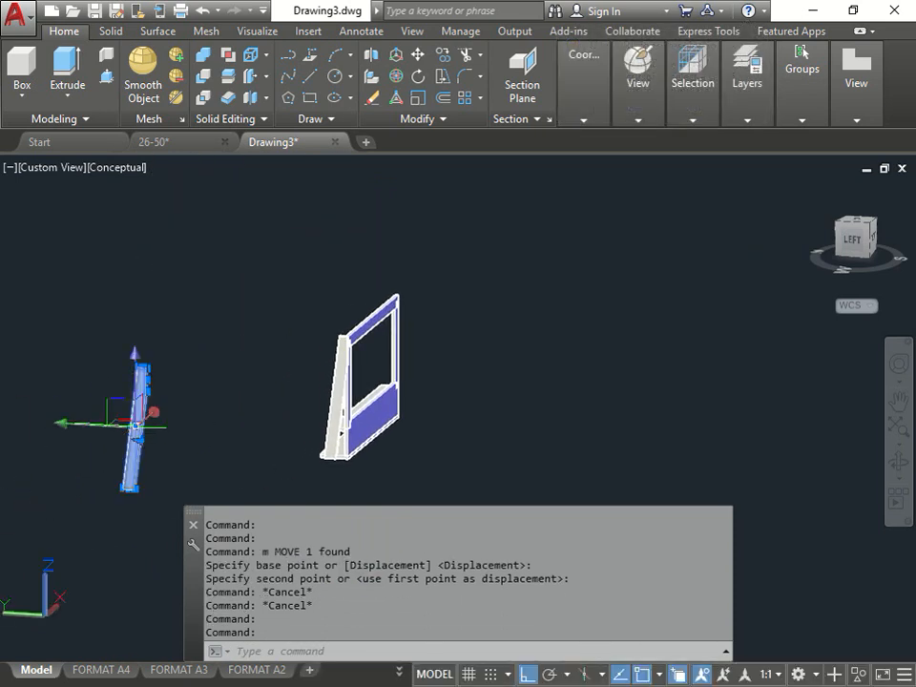
{"action": "type", "text": "m"}
{"action": "key", "text": "Return"}
{"action": "scroll", "coordinate": [162, 392], "scroll_direction": "up", "scroll_amount": 5}
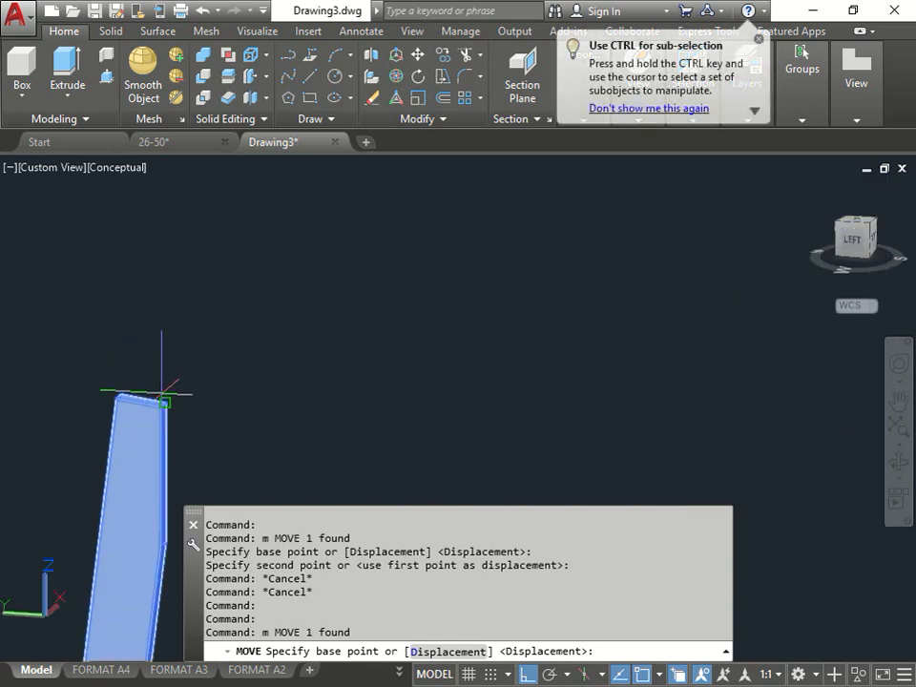
{"action": "scroll", "coordinate": [162, 404], "scroll_direction": "up", "scroll_amount": 3}
{"action": "left_click", "coordinate": [172, 393]}
{"action": "scroll", "coordinate": [174, 382], "scroll_direction": "down", "scroll_amount": 6}
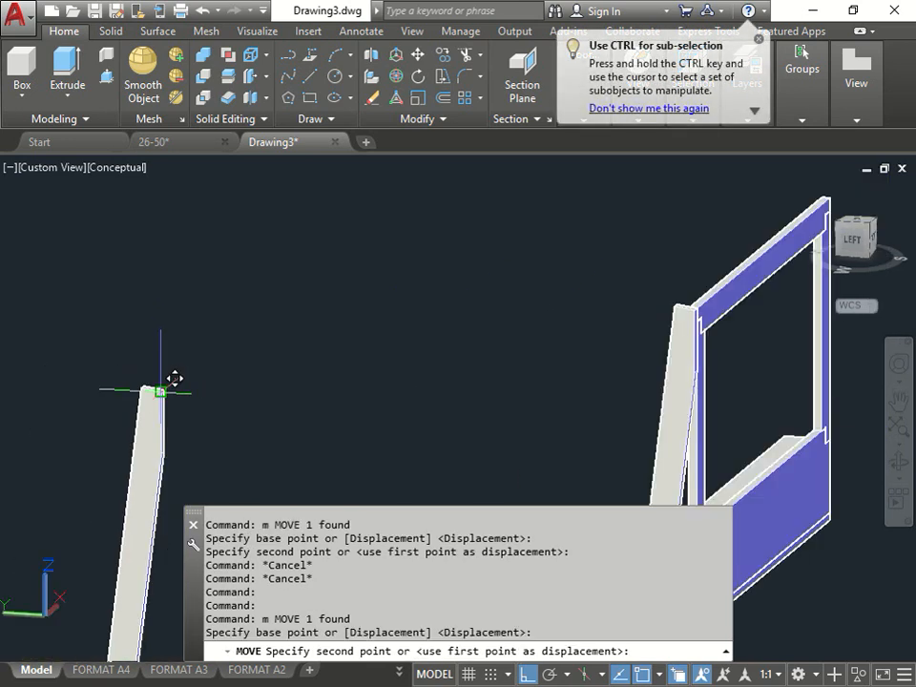
{"action": "middle_click_drag", "start_coordinate": [372, 388], "coordinate": [28, 395], "text": "shift"}
{"action": "scroll", "coordinate": [334, 406], "scroll_direction": "up", "scroll_amount": 6}
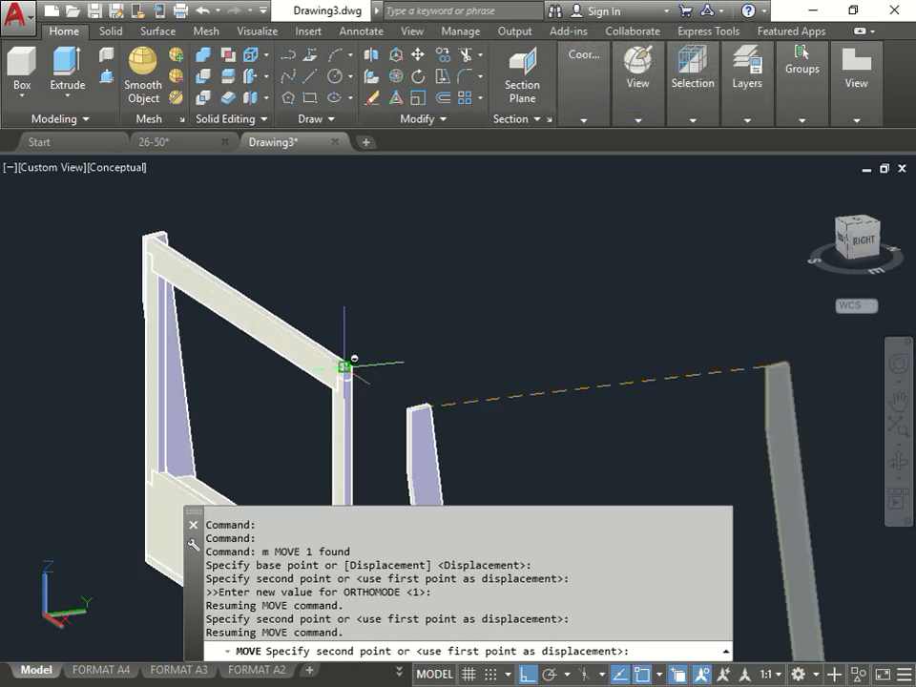
{"action": "scroll", "coordinate": [345, 366], "scroll_direction": "up", "scroll_amount": 3}
{"action": "left_click", "coordinate": [346, 366]}
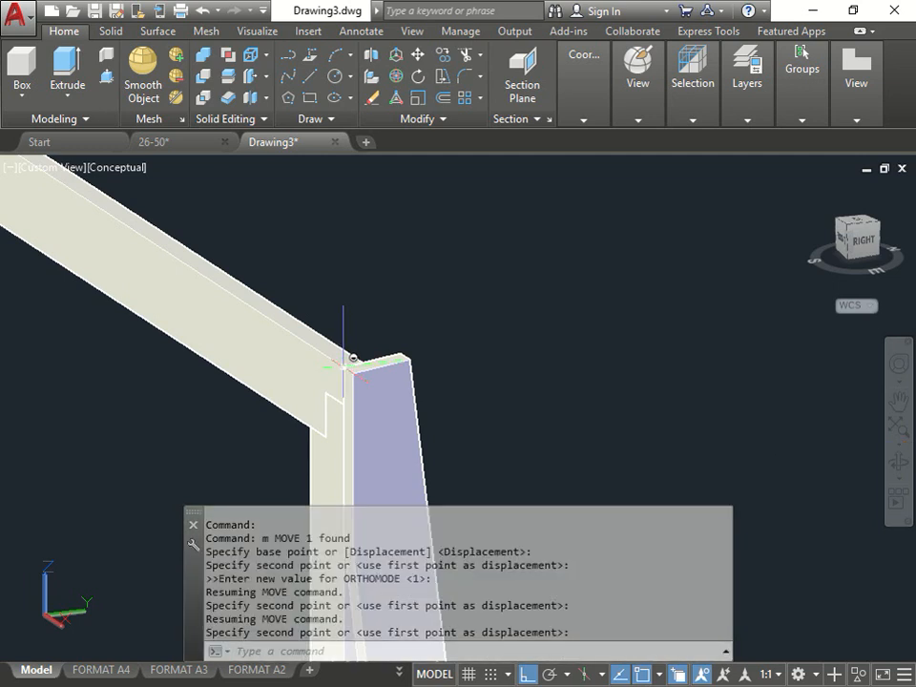
{"action": "key", "text": "Escape"}
{"action": "scroll", "coordinate": [343, 334], "scroll_direction": "down", "scroll_amount": 4}
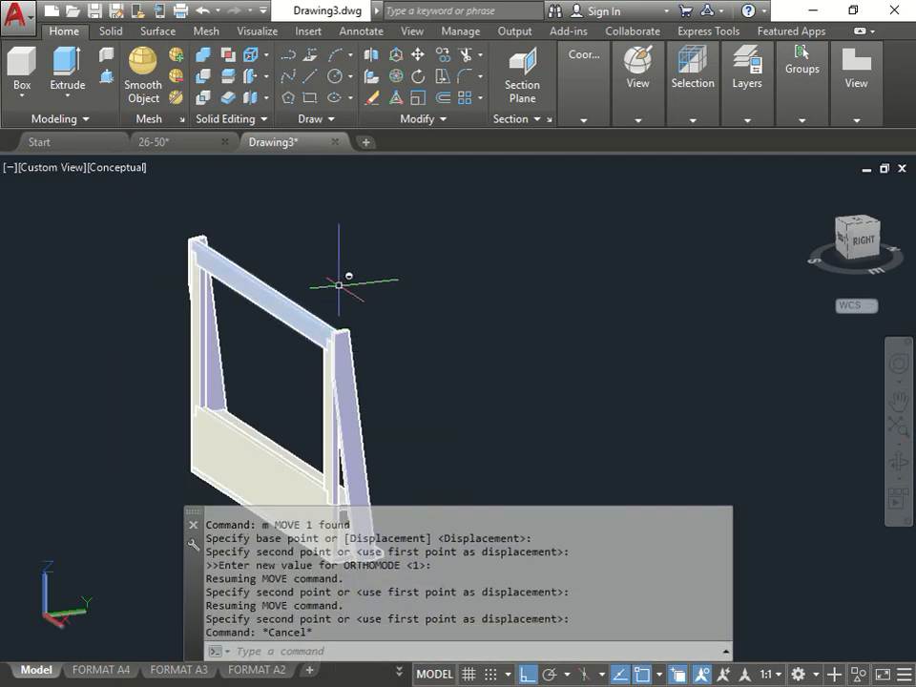
- Examine the assembled tool organizer from the right side and from the front left
{"action": "scroll", "coordinate": [385, 311], "scroll_direction": "down", "scroll_amount": 3}
{"action": "scroll", "coordinate": [357, 362], "scroll_direction": "up", "scroll_amount": 4}
{"action": "key", "text": "Escape"}
{"action": "key", "text": "Escape"}
{"action": "key", "text": "Escape"}
{"action": "middle_click_drag", "start_coordinate": [373, 382], "coordinate": [385, 352], "text": "shift"}
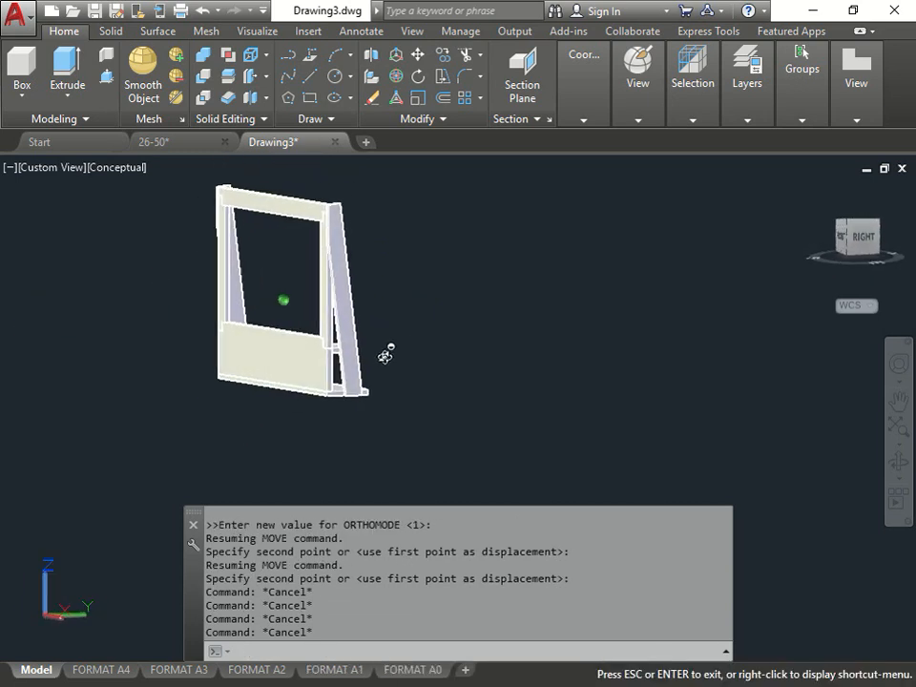
{"action": "scroll", "coordinate": [372, 398], "scroll_direction": "down", "scroll_amount": 4}
{"action": "left_click", "coordinate": [813, 188]}
{"action": "middle_click_drag", "start_coordinate": [522, 400], "coordinate": [511, 297]}
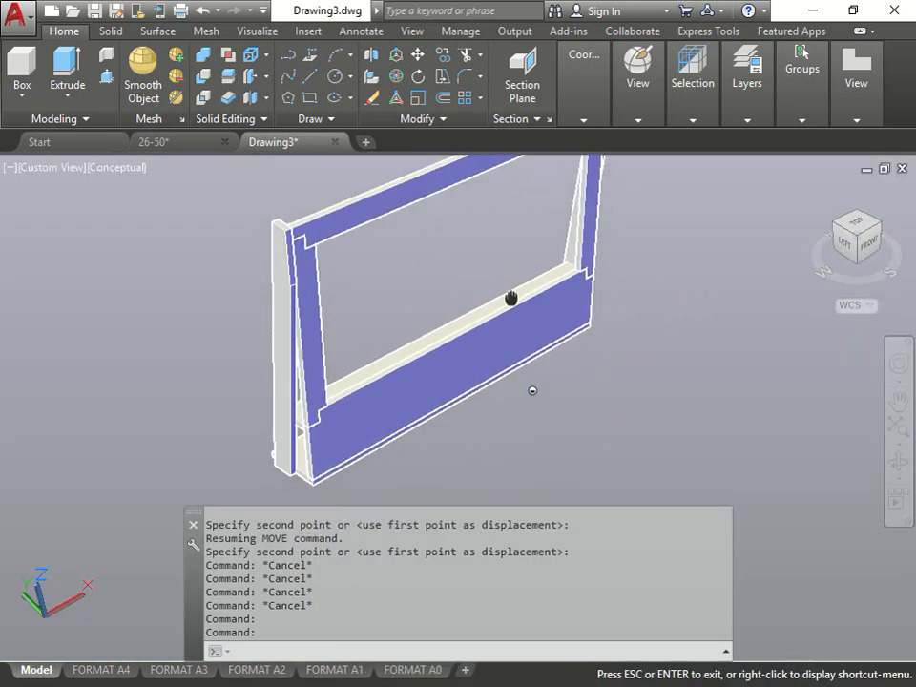